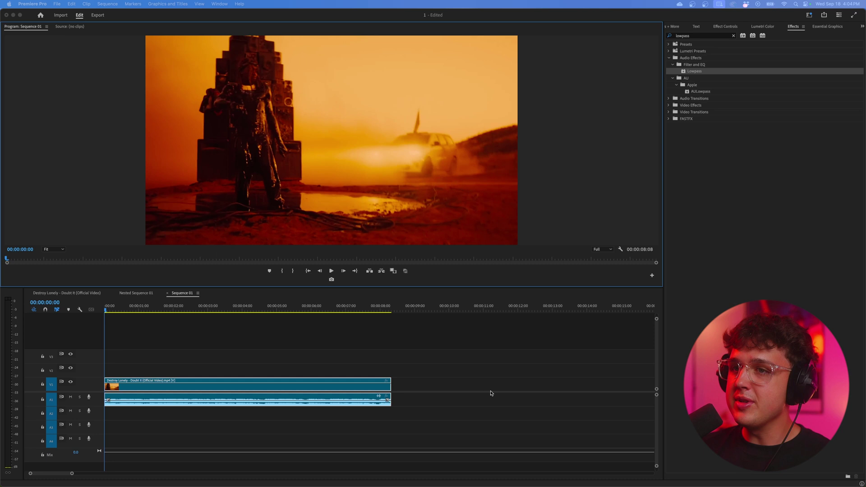
# - Find the moment where the rewind should start and split the music video clip at 00:00:02:11
pyautogui.click(128, 310)
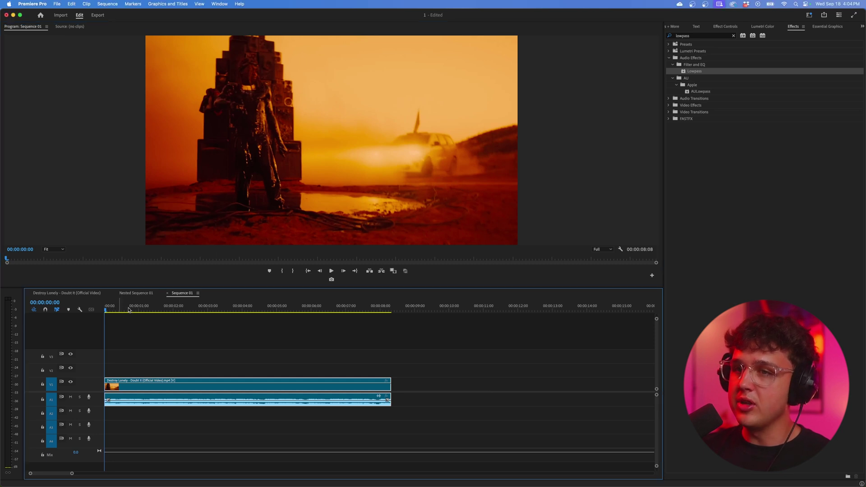
pyautogui.moveTo(125, 309); pyautogui.dragTo(180, 323)
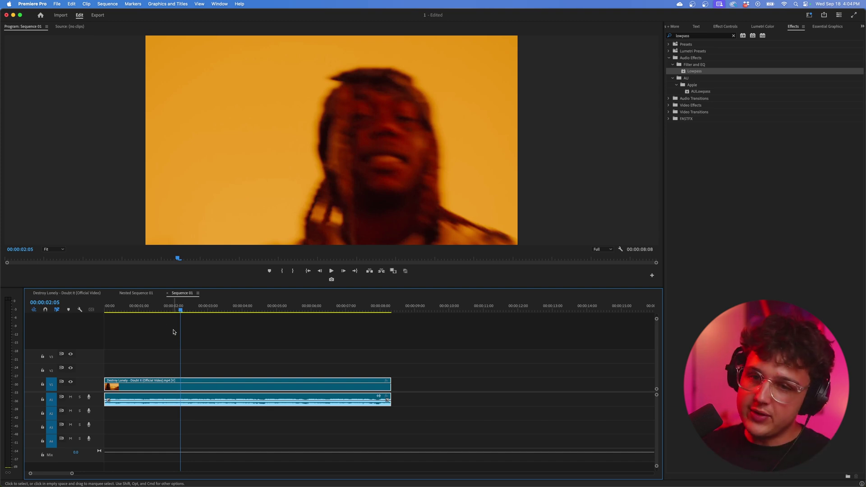
pyautogui.click(112, 312)
pyautogui.press('space')
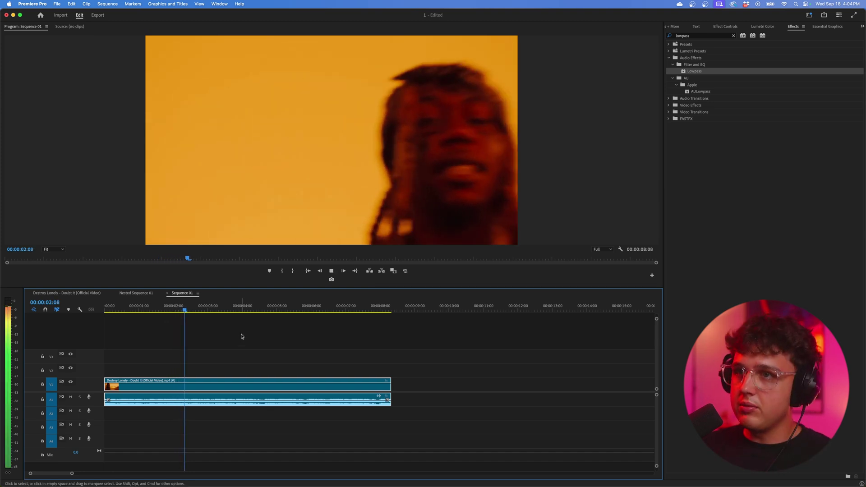
pyautogui.press('space')
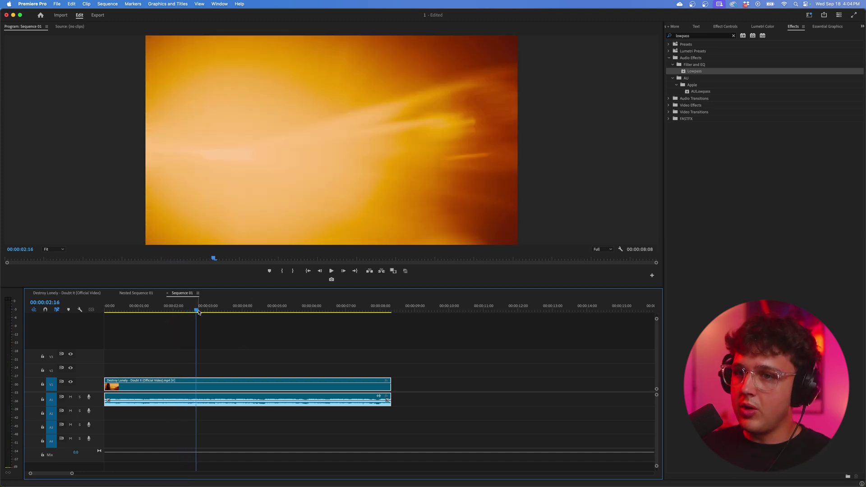
pyautogui.moveTo(197, 311); pyautogui.dragTo(189, 310)
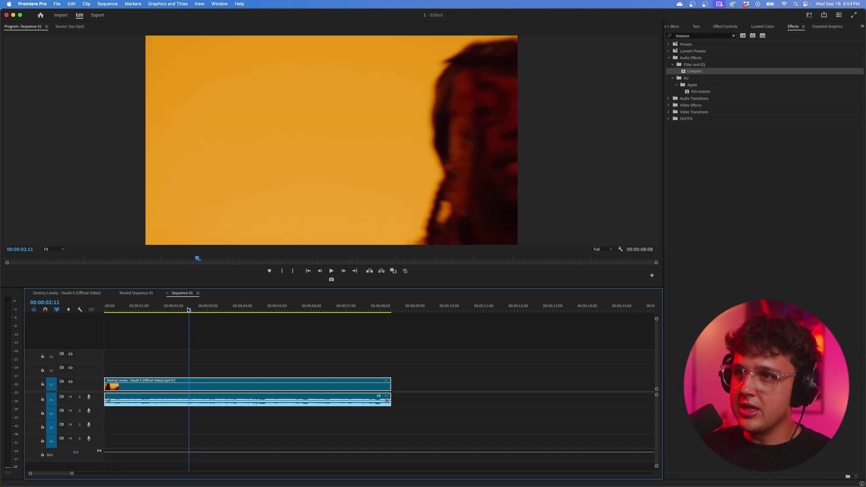
pyautogui.click(191, 390)
pyautogui.press('v')
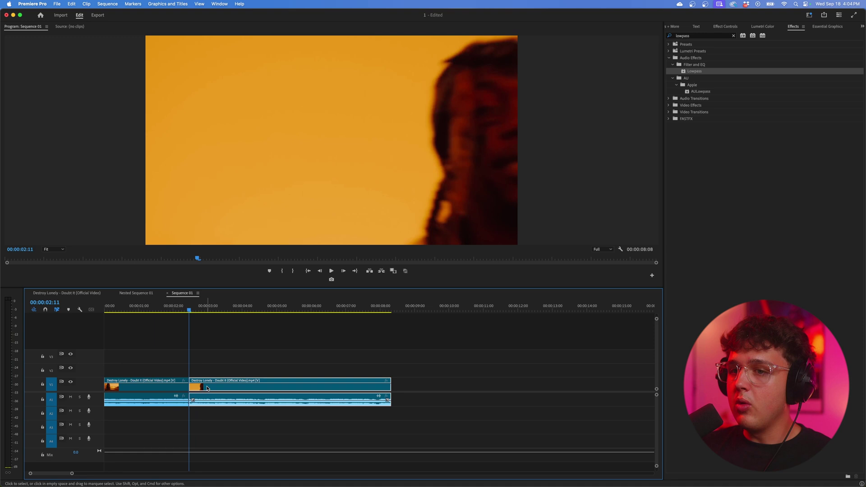
# - Unlink the video and audio of the segment after the cut
pyautogui.moveTo(209, 389); pyautogui.dragTo(212, 389)
pyautogui.press('super+z')
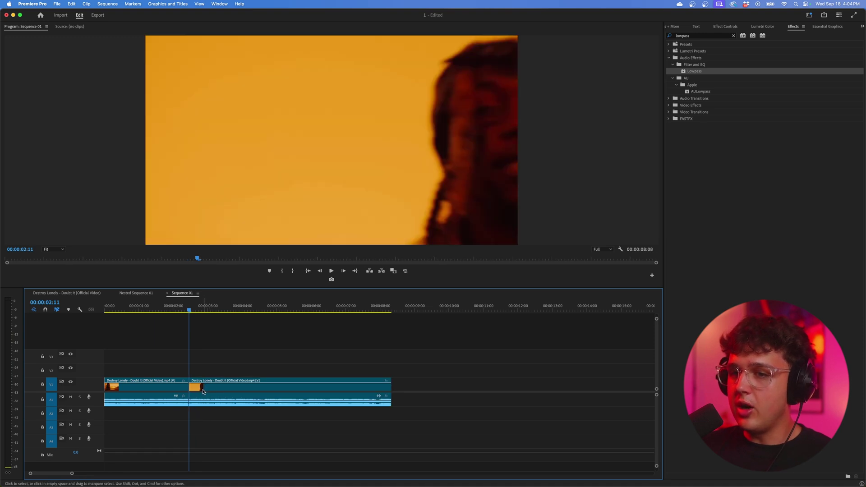
pyautogui.click(204, 390)
pyautogui.click(222, 389)
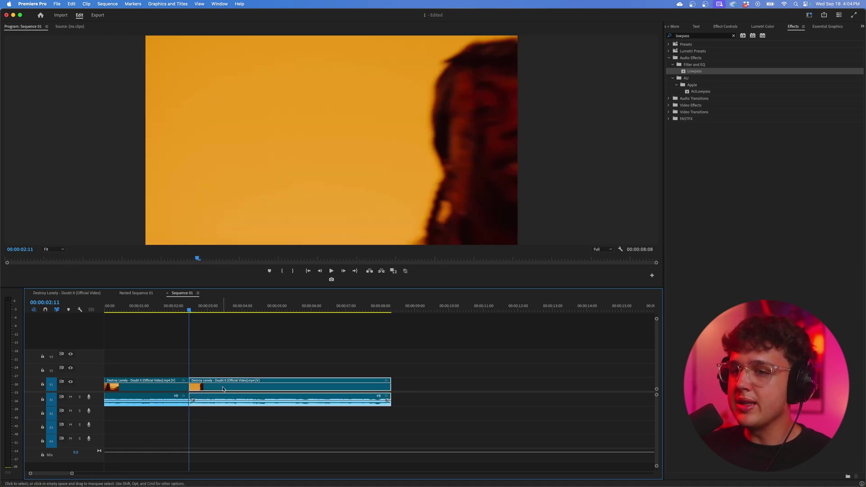
pyautogui.rightClick(220, 389)
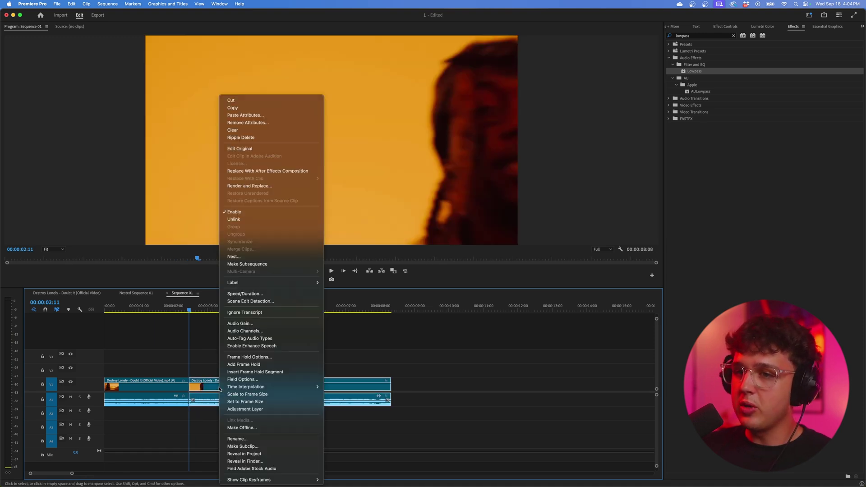
pyautogui.click(253, 220)
# - Reverse the unlinked audio segment after the cut and play it back
pyautogui.click(212, 404)
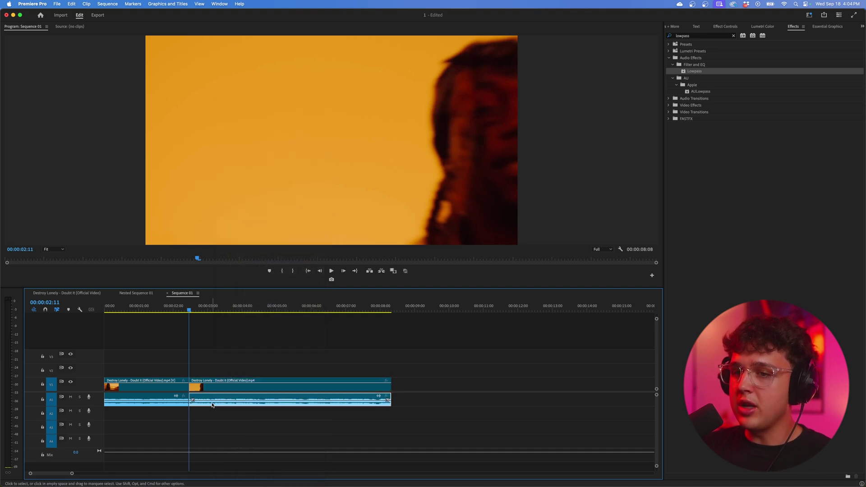
pyautogui.rightClick(238, 398)
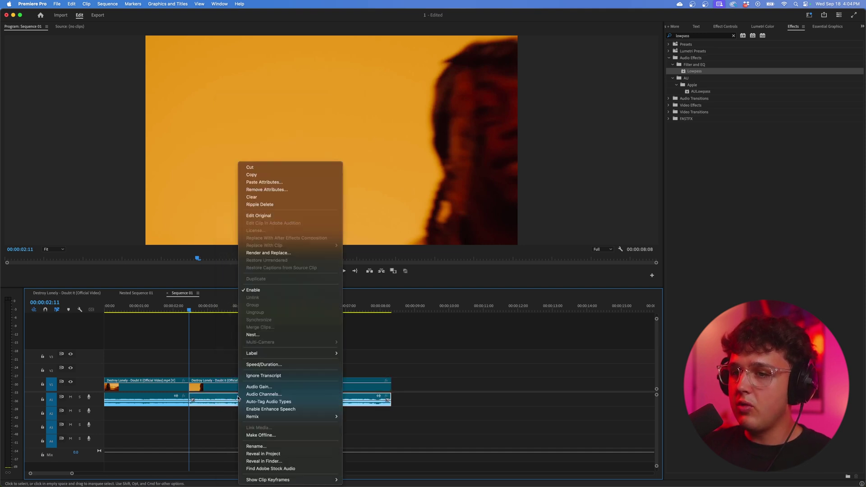
pyautogui.click(264, 365)
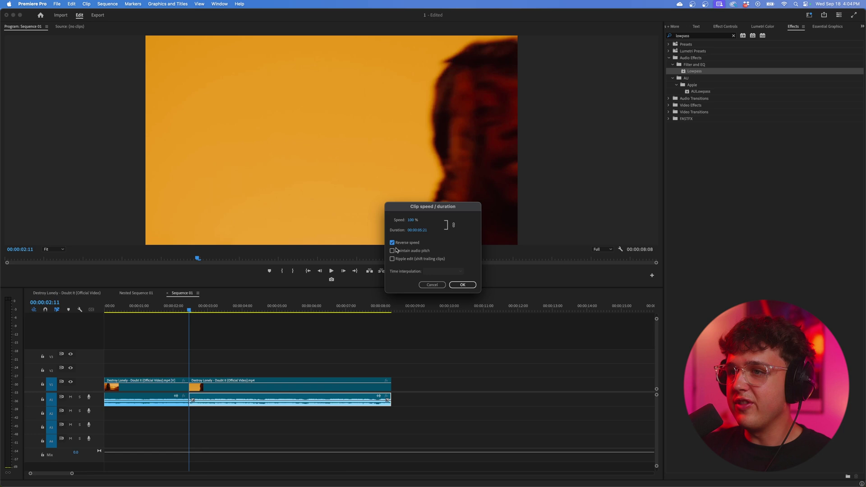
pyautogui.click(461, 285)
pyautogui.press('space')
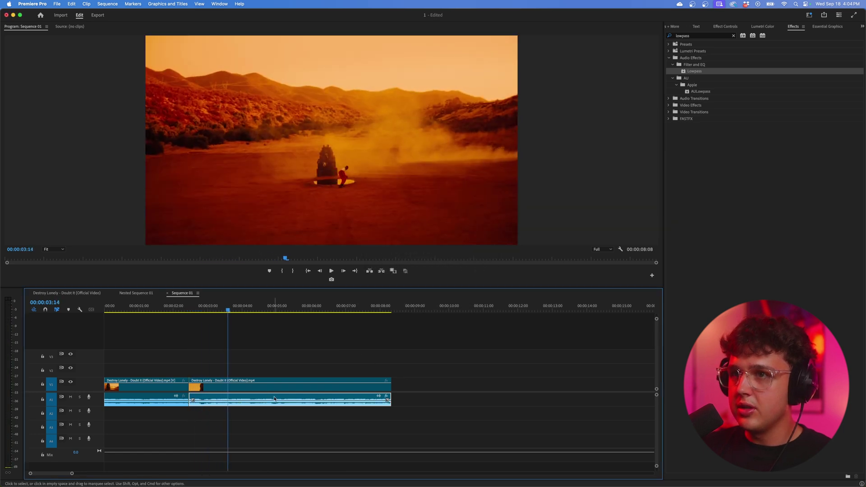
# - Reverse the video segment after the cut, set its speed to 400%, and preview it
pyautogui.rightClick(225, 388)
pyautogui.click(246, 353)
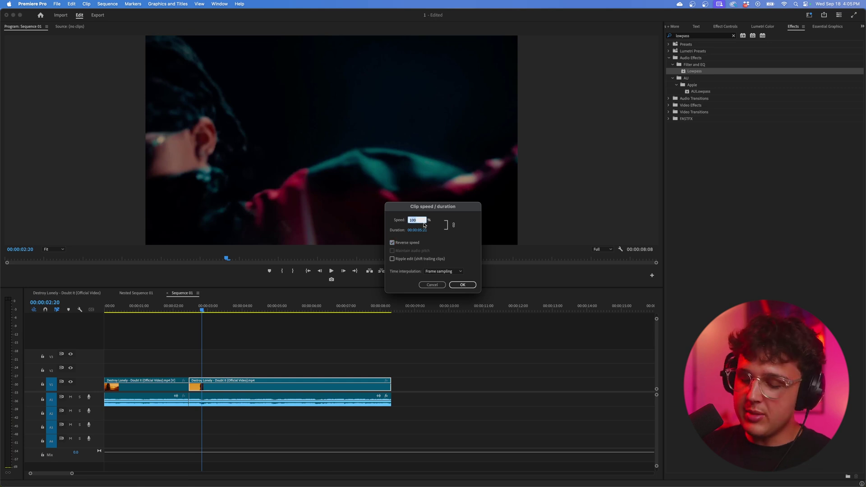
pyautogui.press('Return')
pyautogui.click(191, 307)
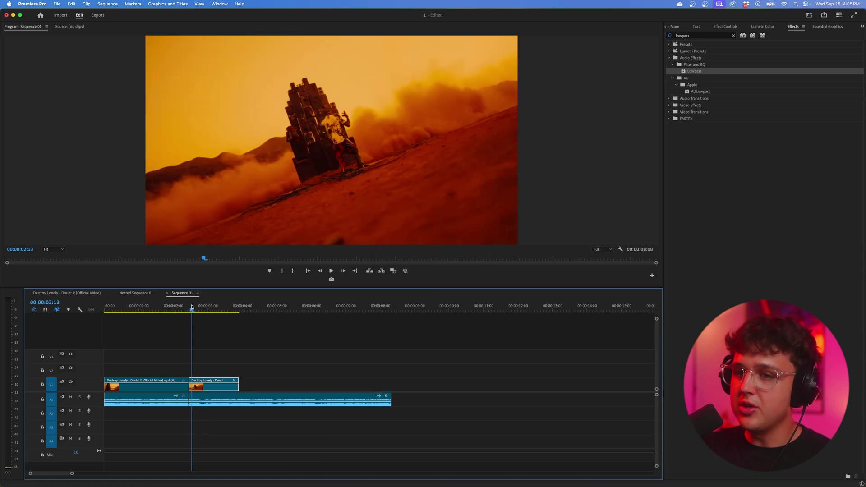
pyautogui.press('space')
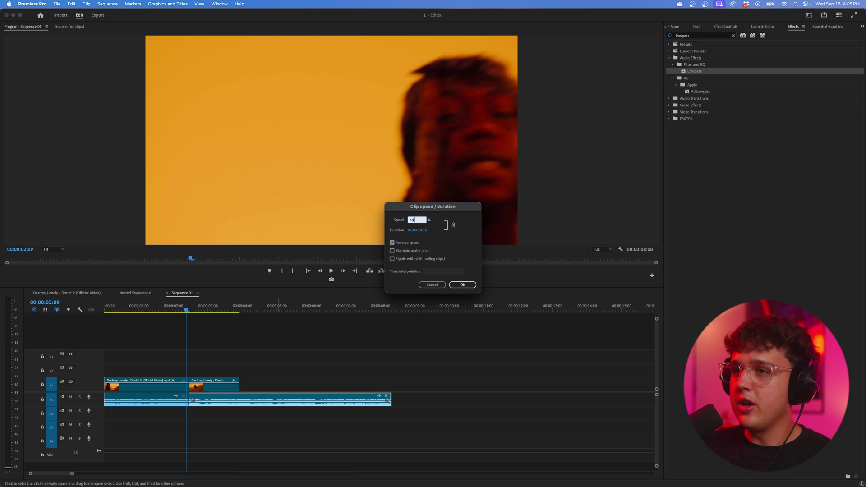
# - Try speeding the reversed audio segment up to 400% and play it back
pyautogui.write('400')
pyautogui.press('Return')
pyautogui.press('space')
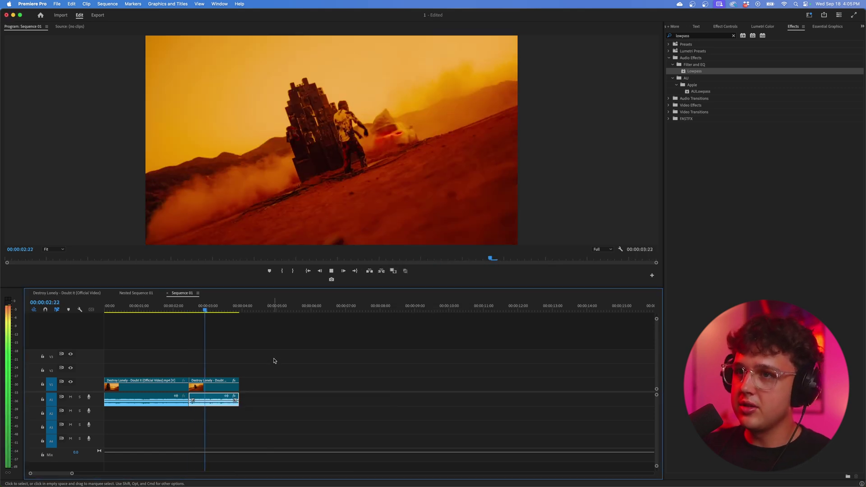
pyautogui.press('super+z')
# - Place a copy of the opening clip directly after the reversed video segment and extend it to the end of the audio
pyautogui.click(184, 307)
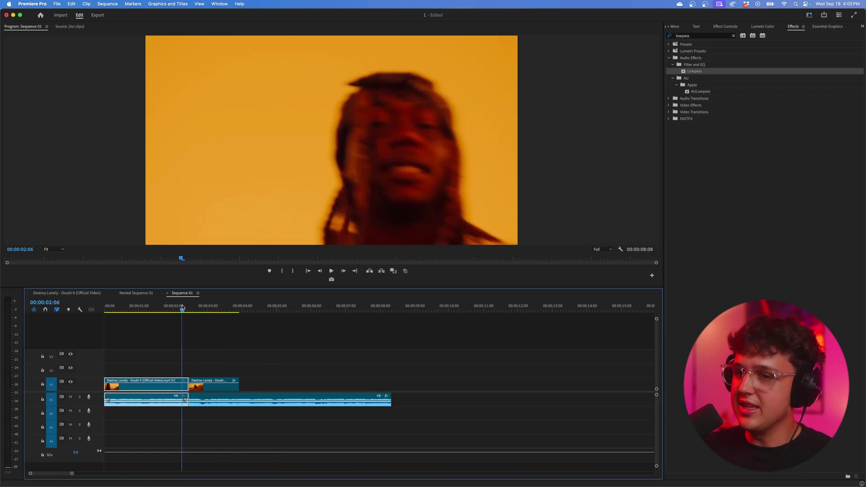
pyautogui.press('space')
pyautogui.click(225, 385)
pyautogui.press('space')
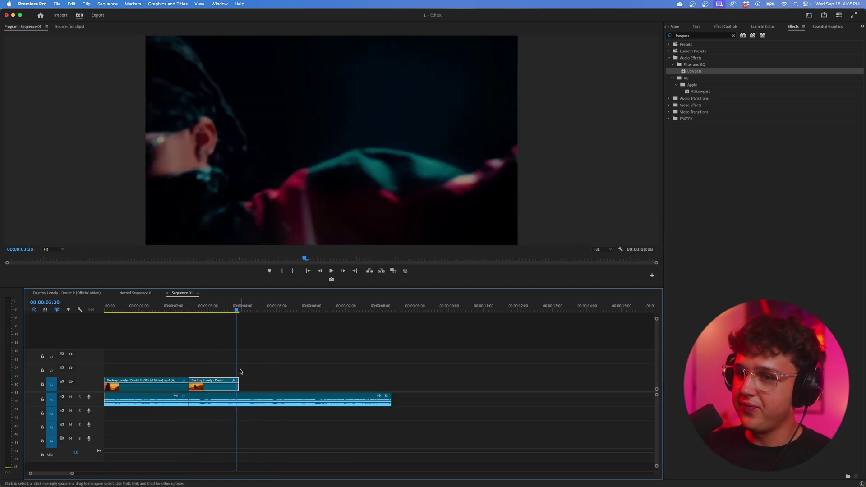
pyautogui.moveTo(179, 388); pyautogui.dragTo(180, 374)
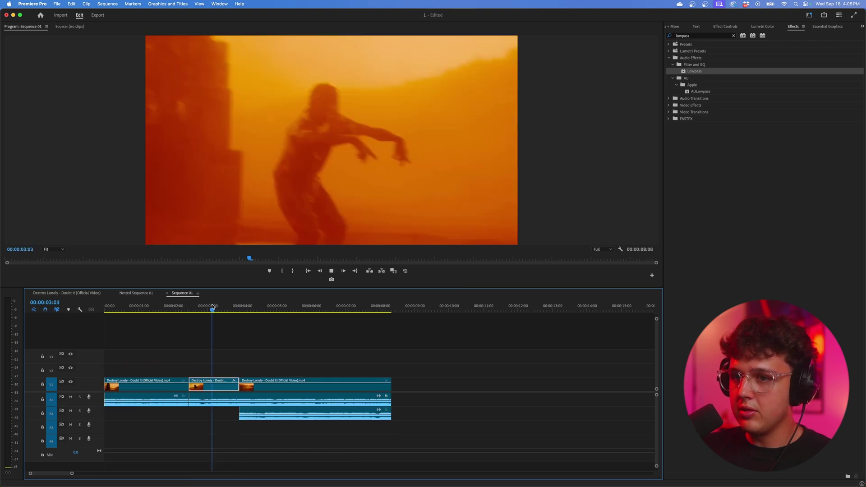
# - Trim the beginning of the third clip and delete the leftover reversed audio above its own audio
pyautogui.click(251, 384)
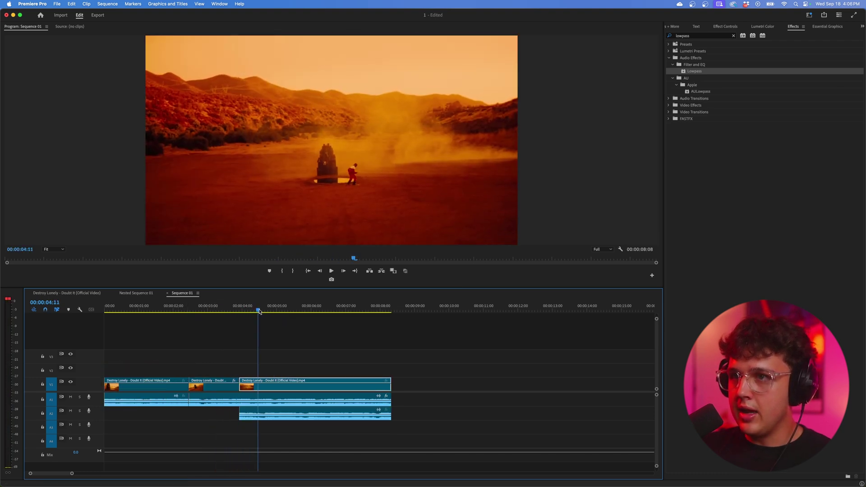
pyautogui.moveTo(240, 387); pyautogui.dragTo(248, 406)
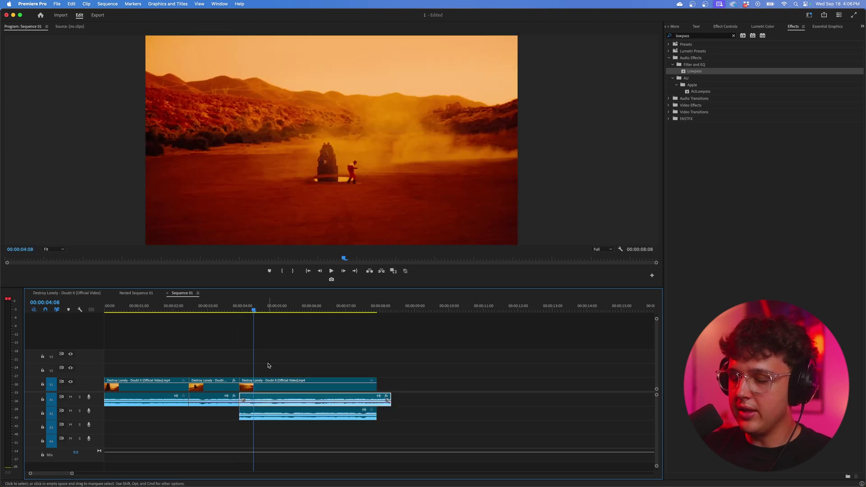
pyautogui.press('Return')
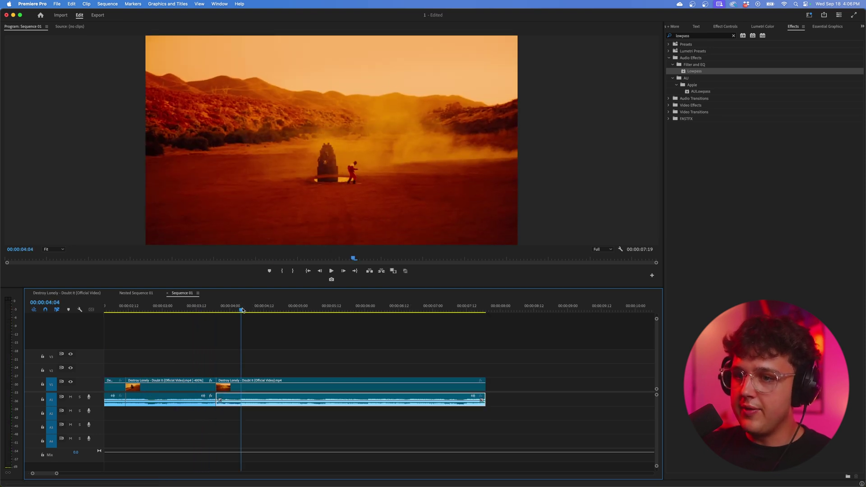
# - Cut more off the beginning of the third clip, close the gap, and play the transition back
pyautogui.moveTo(237, 359); pyautogui.dragTo(238, 390)
pyautogui.moveTo(234, 387); pyautogui.dragTo(230, 388)
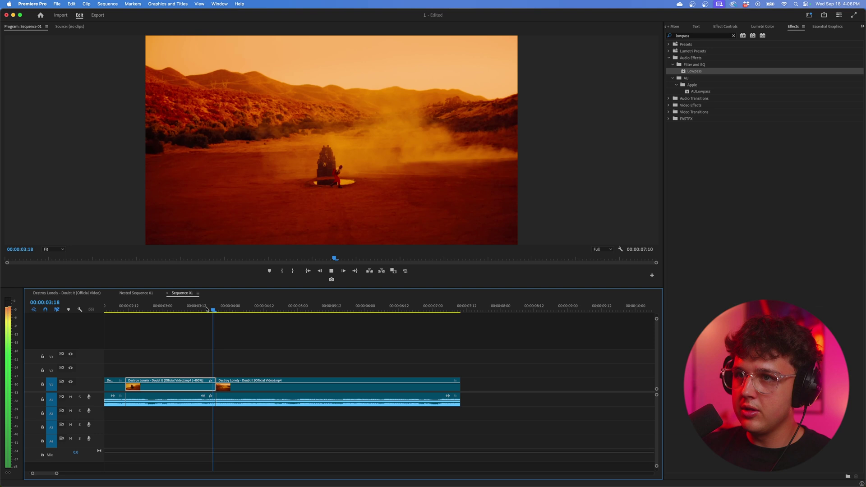
pyautogui.press('-')
pyautogui.press('-')
pyautogui.press('space')
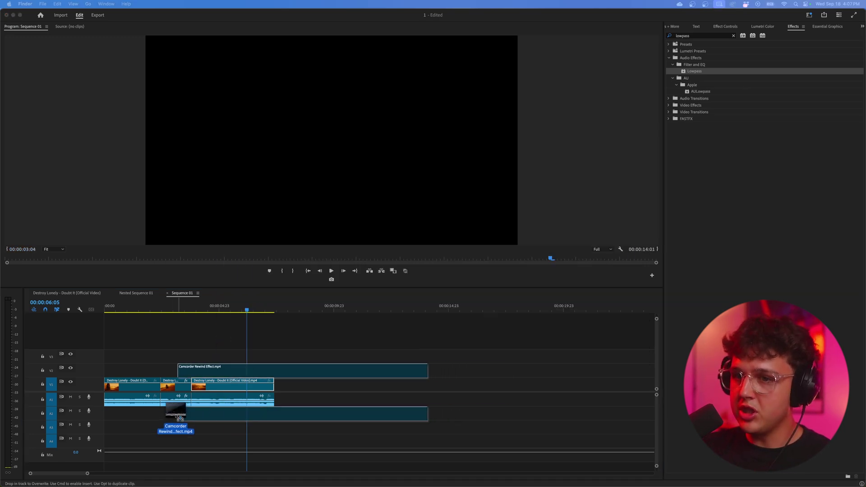
# - Place Camcorder Rewind Effect.mp4 on the track above the footage, starting where the reversed segment begins
pyautogui.moveTo(179, 417); pyautogui.dragTo(163, 419)
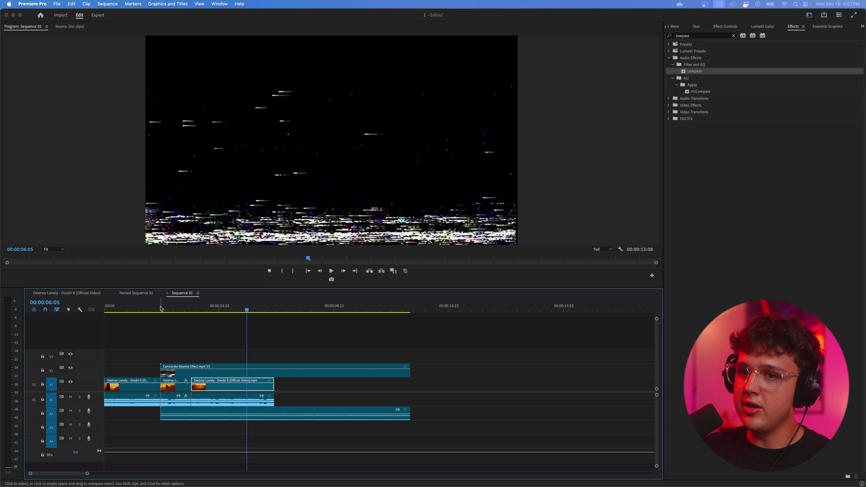
pyautogui.click(179, 308)
pyautogui.moveTo(180, 308)
pyautogui.mouseDown()
pyautogui.moveTo(188, 310)
pyautogui.moveTo(176, 315)
pyautogui.mouseUp()
# - Set the camcorder rewind overlay's blend mode to Screen and check it over the reversed footage
pyautogui.click(210, 375)
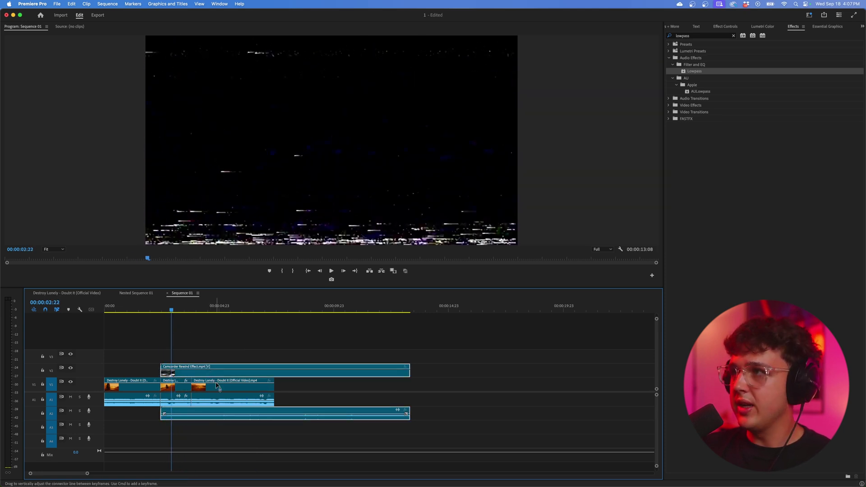
pyautogui.click(724, 27)
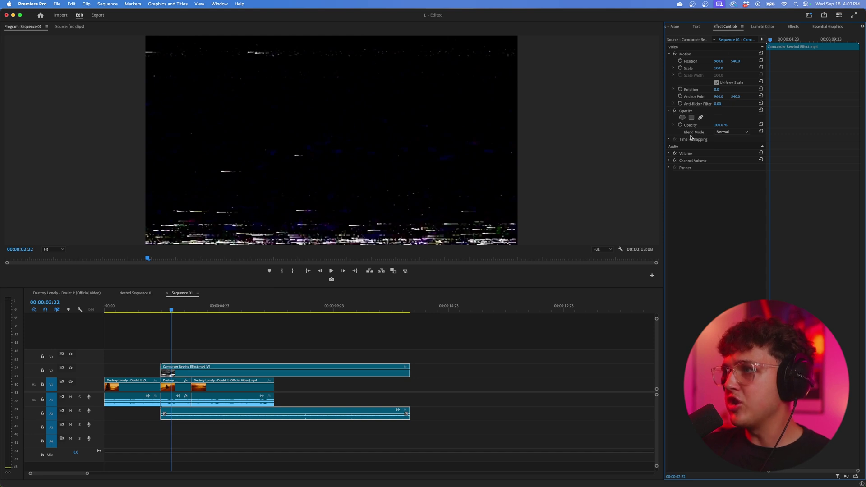
pyautogui.click(726, 132)
pyautogui.click(737, 201)
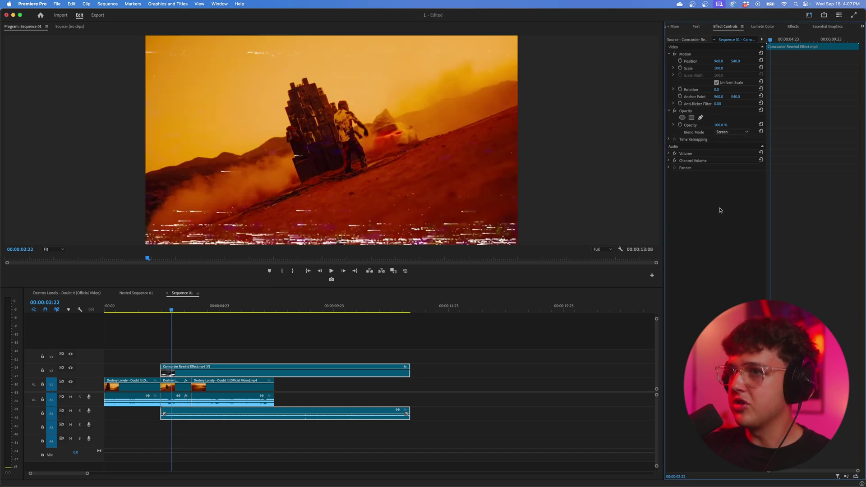
pyautogui.moveTo(174, 313)
pyautogui.mouseDown()
pyautogui.moveTo(186, 313)
pyautogui.moveTo(173, 316)
pyautogui.mouseUp()
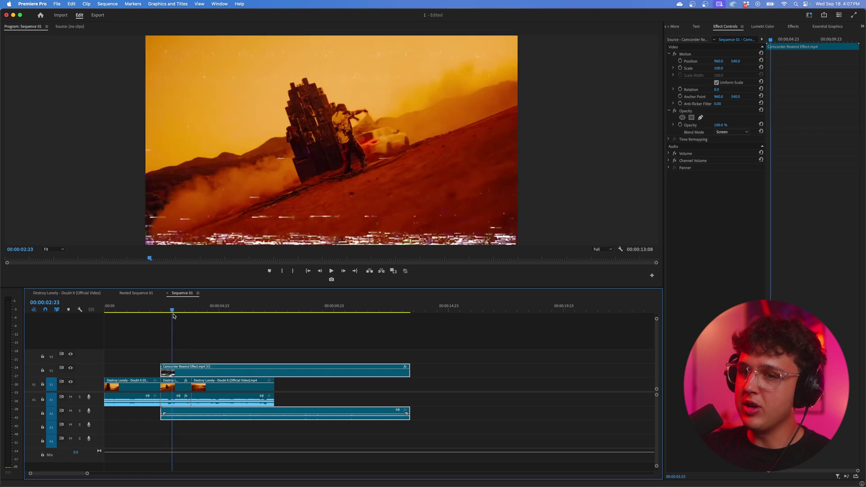
# - Cut the camcorder rewind overlay at the end of the reversed segment, delete the excess, and play back the result
pyautogui.click(195, 373)
pyautogui.press('v')
pyautogui.click(211, 372)
pyautogui.press('Delete')
pyautogui.moveTo(179, 310); pyautogui.dragTo(158, 309)
pyautogui.press('space')
pyautogui.press('=')
pyautogui.press('=')
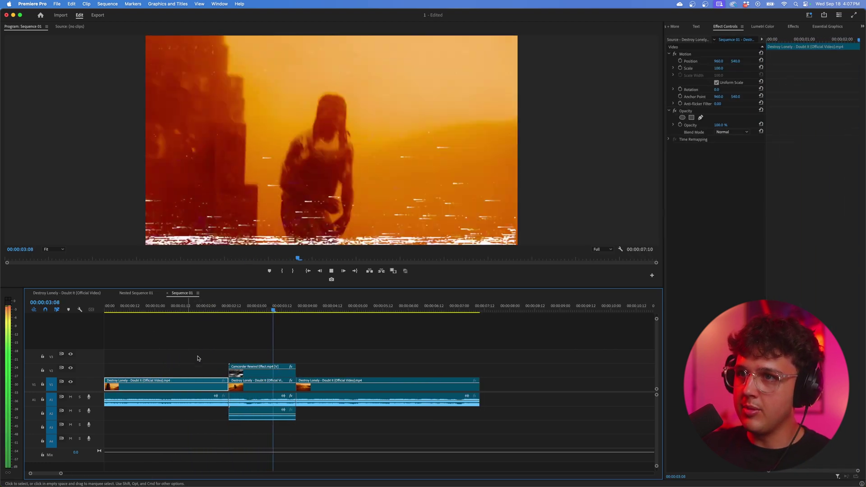
pyautogui.press('space')
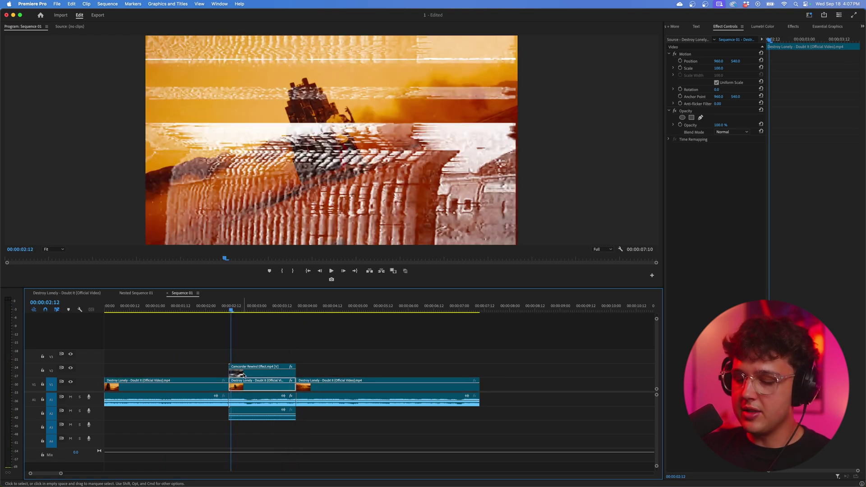
# - Extend the camcorder rewind overlay slightly past both ends of the reversed segment and preview the transitions
pyautogui.moveTo(246, 374); pyautogui.dragTo(305, 370)
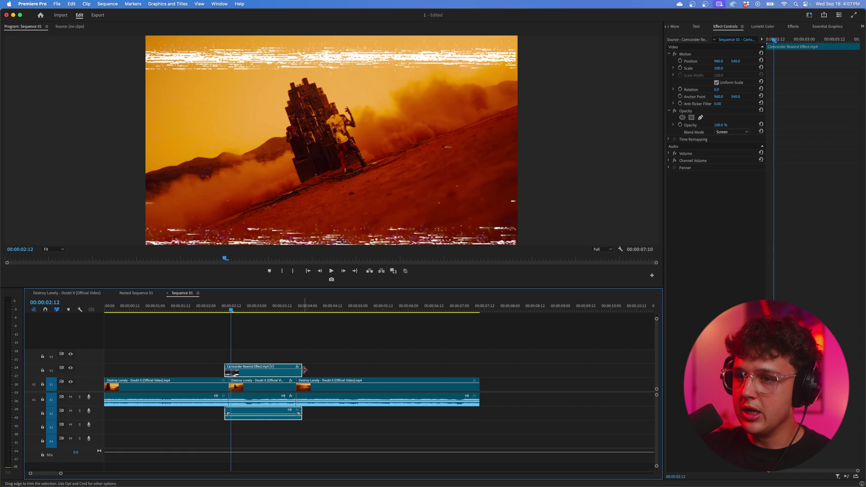
pyautogui.click(221, 306)
pyautogui.press('space')
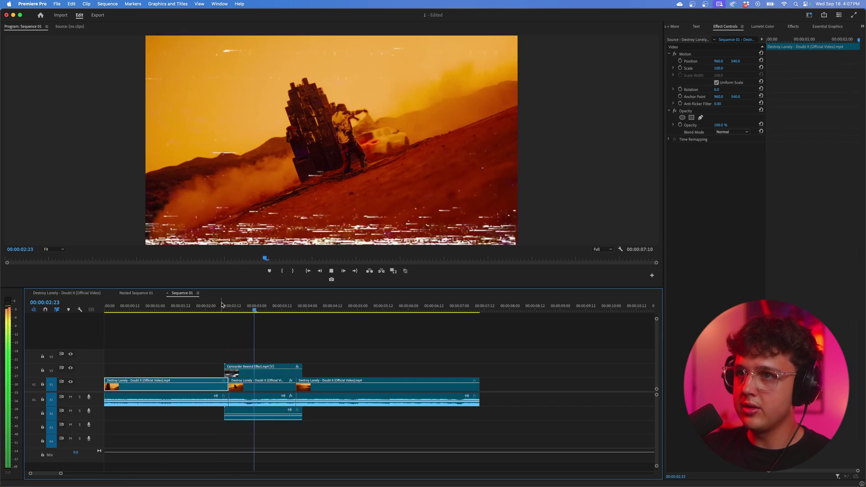
pyautogui.click(285, 305)
pyautogui.moveTo(286, 304); pyautogui.dragTo(254, 308)
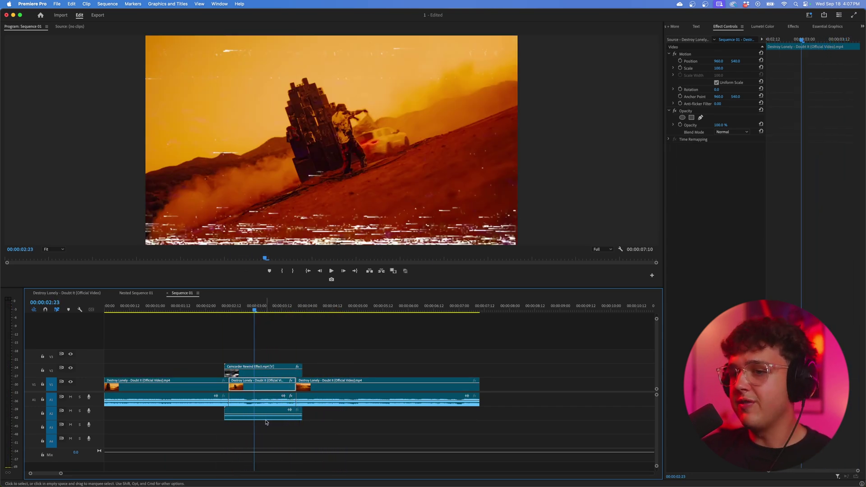
# - Disable the reversed audio segment and play back the camcorder rewind overlay's sound on its own
pyautogui.click(266, 402)
pyautogui.press('shift+super+e')
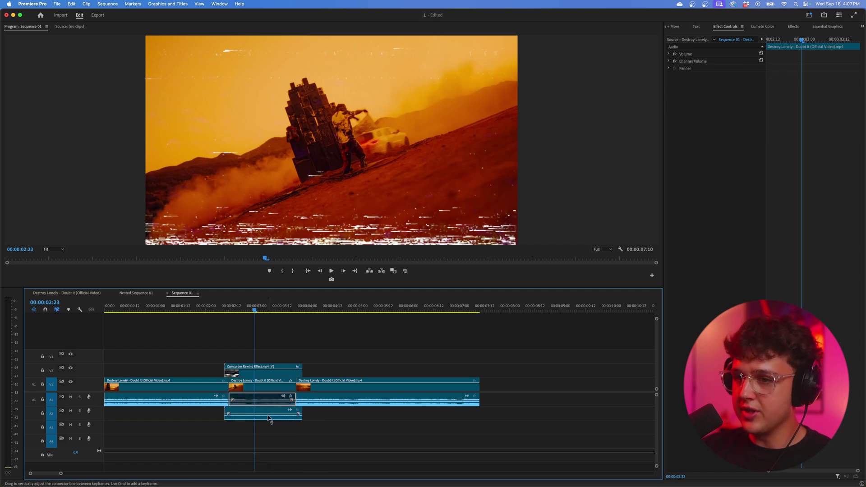
pyautogui.press('space')
pyautogui.press('space')
pyautogui.click(236, 308)
pyautogui.press('space')
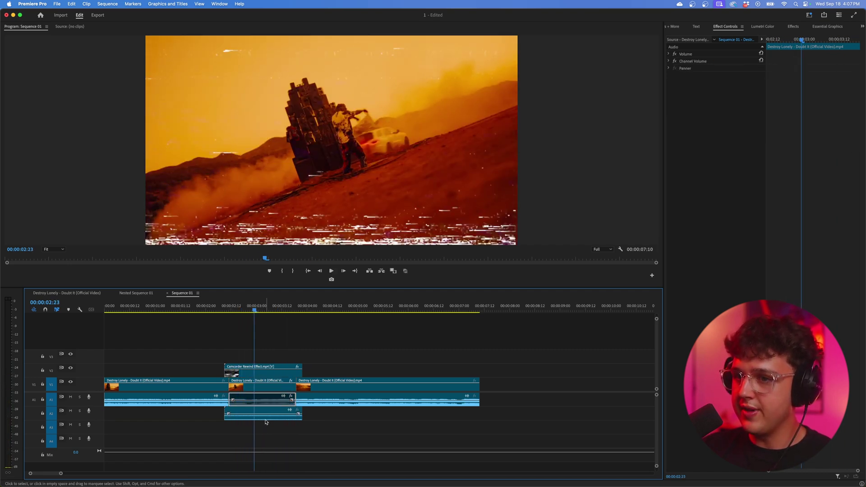
# - Adjust the camcorder rewind overlay's audio gain by 10 dB
pyautogui.rightClick(260, 414)
pyautogui.click(291, 324)
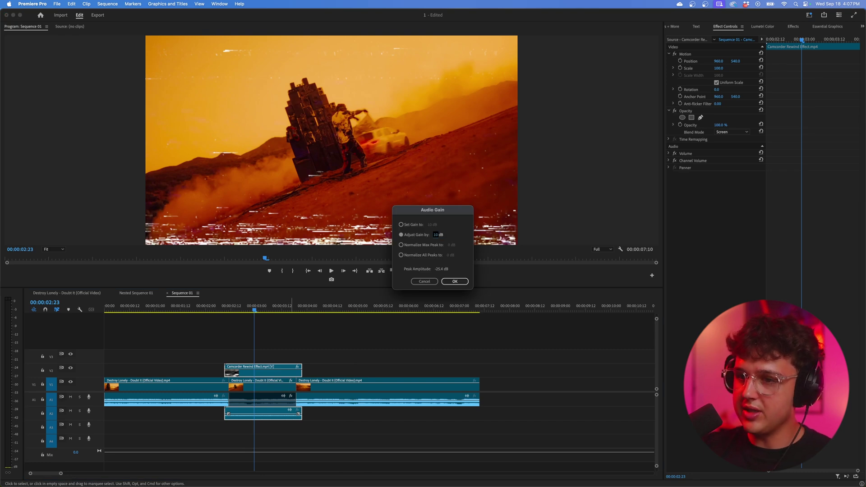
pyautogui.press('Return')
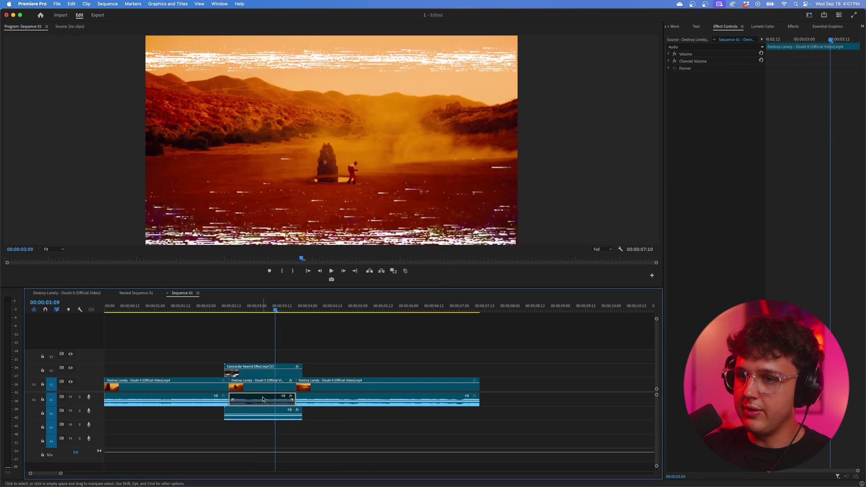
# - Re-enable the reversed audio segment and play back the rewind with both sounds together
pyautogui.press('shift+super+e')
pyautogui.click(230, 310)
pyautogui.press('space')
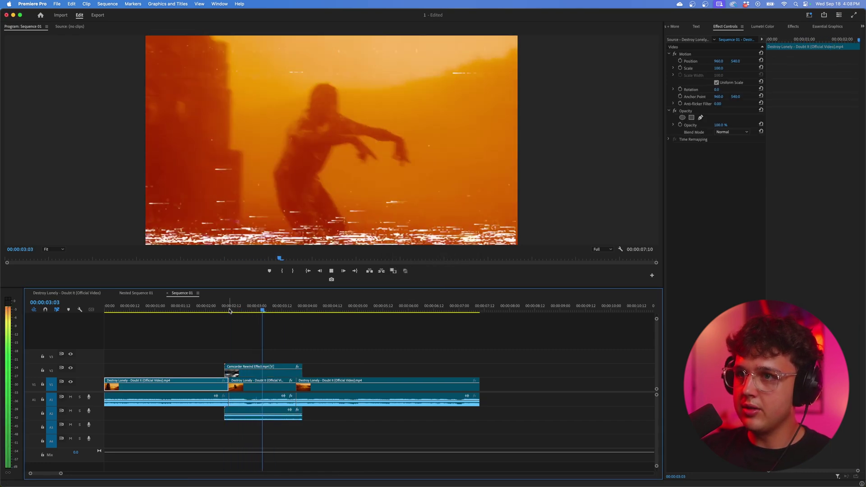
pyautogui.press('space')
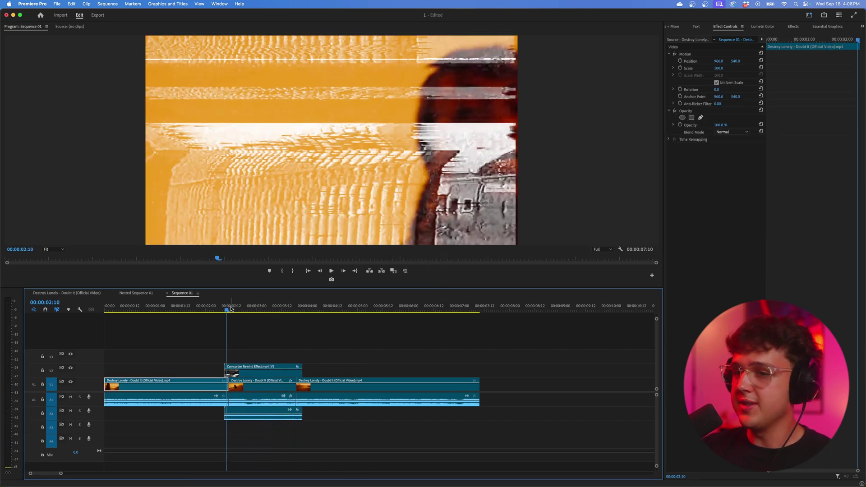
pyautogui.press('space')
pyautogui.press('space')
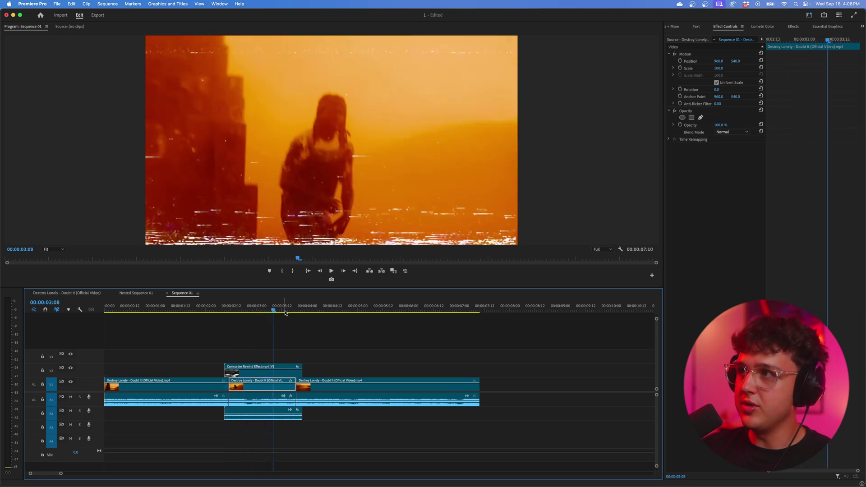
# - Place the audio of Rewind Sound Effect.mp4 on the free audio track below, near the start of the reversed segment
pyautogui.click(863, 27)
pyautogui.click(845, 42)
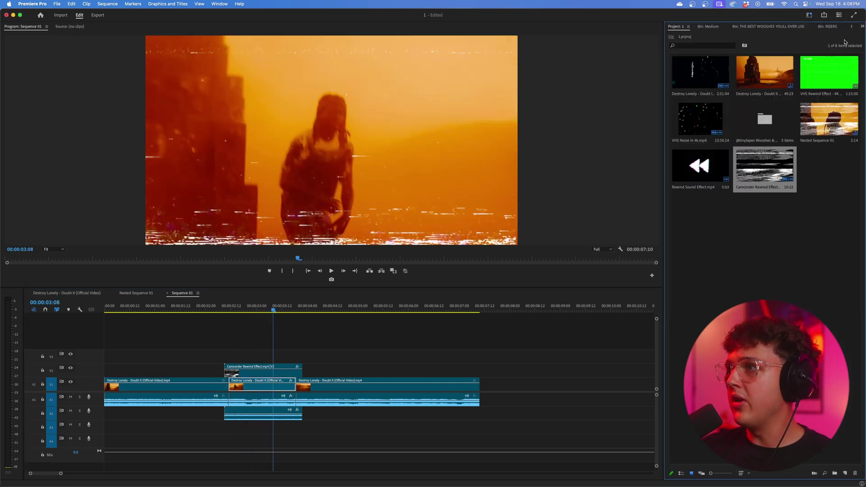
pyautogui.doubleClick(713, 158)
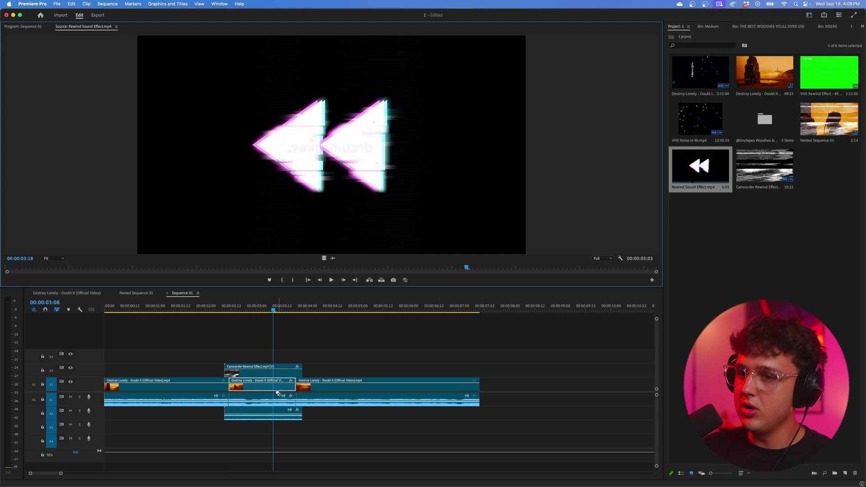
pyautogui.moveTo(278, 394); pyautogui.dragTo(227, 429)
# - Trim the quiet opening of the rewind sound effect and align its start with the beginning of the camcorder overlay
pyautogui.scroll(3, 236, 429)
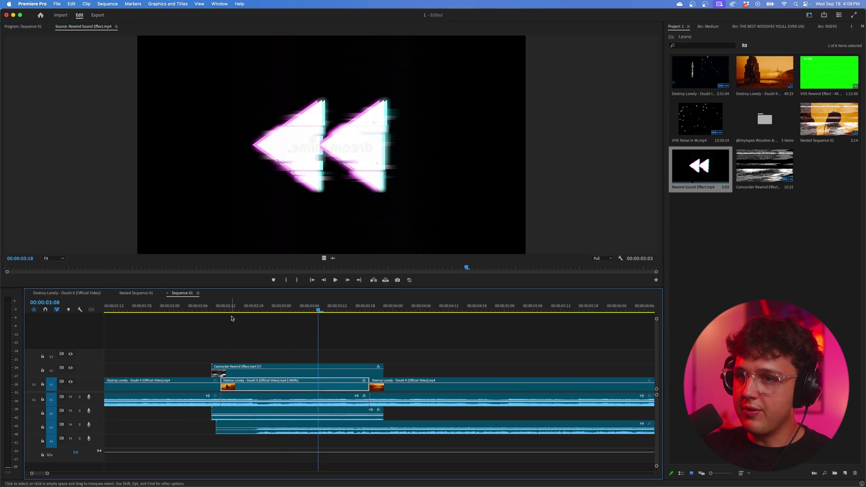
pyautogui.moveTo(248, 309); pyautogui.dragTo(258, 308)
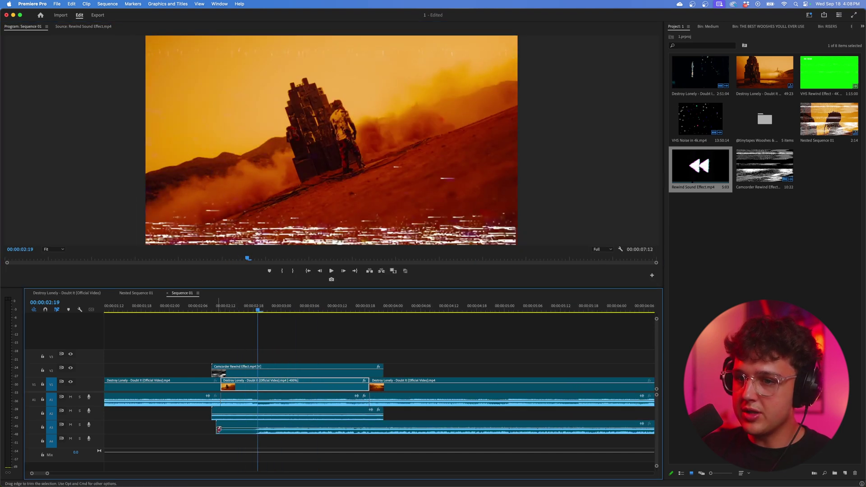
pyautogui.moveTo(219, 429); pyautogui.dragTo(232, 427)
pyautogui.click(212, 310)
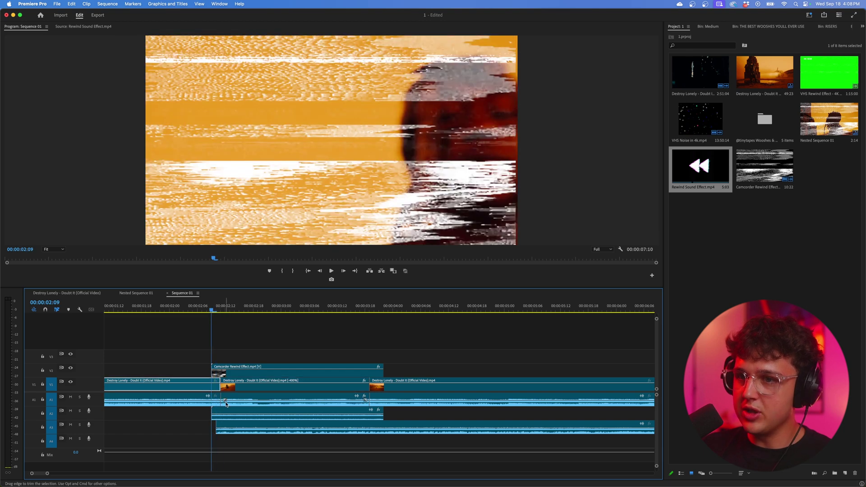
pyautogui.moveTo(234, 426); pyautogui.dragTo(230, 426)
# - Cut the rewind sound effect at the end of the camcorder overlay and delete the excess
pyautogui.press('c')
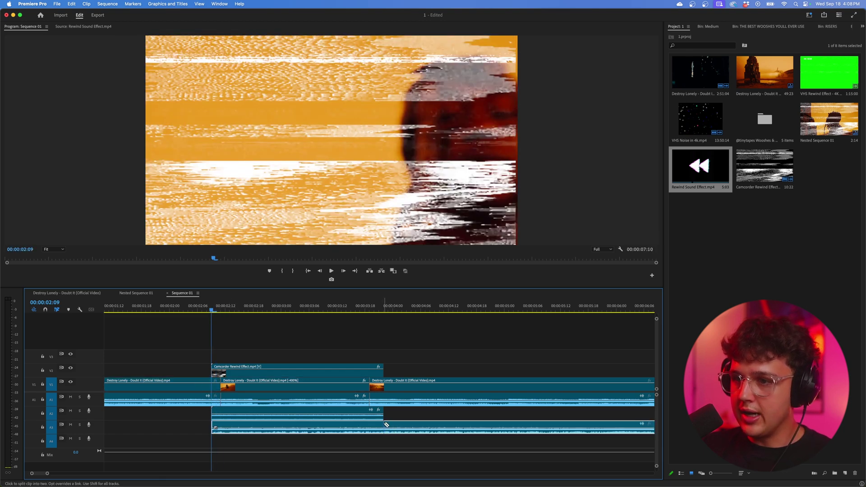
pyautogui.press('s')
pyautogui.click(384, 425)
pyautogui.press('v')
pyautogui.click(392, 425)
pyautogui.press('Delete')
# - Add a fade-out transition to the end of the rewind sound effect and lengthen it over about the clip's last half
pyautogui.rightClick(384, 427)
pyautogui.click(399, 473)
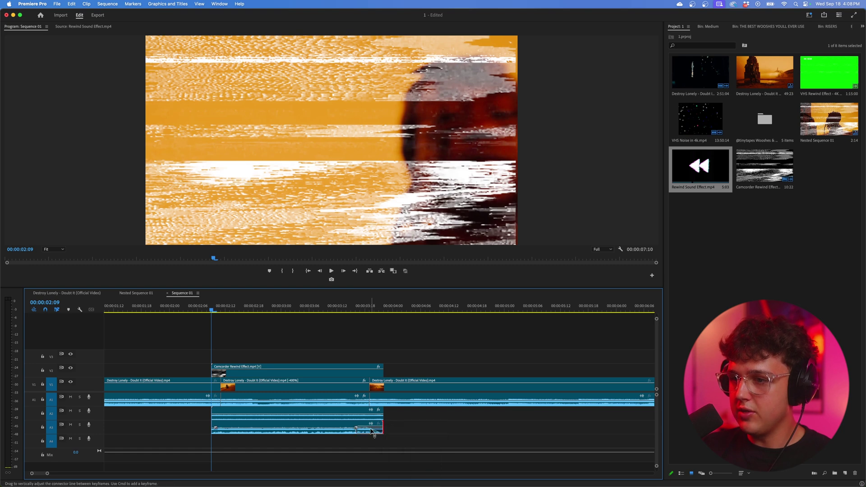
pyautogui.moveTo(356, 431); pyautogui.dragTo(306, 431)
# - Play back the sequence from just before the rewind to check the layered sound effects
pyautogui.click(354, 307)
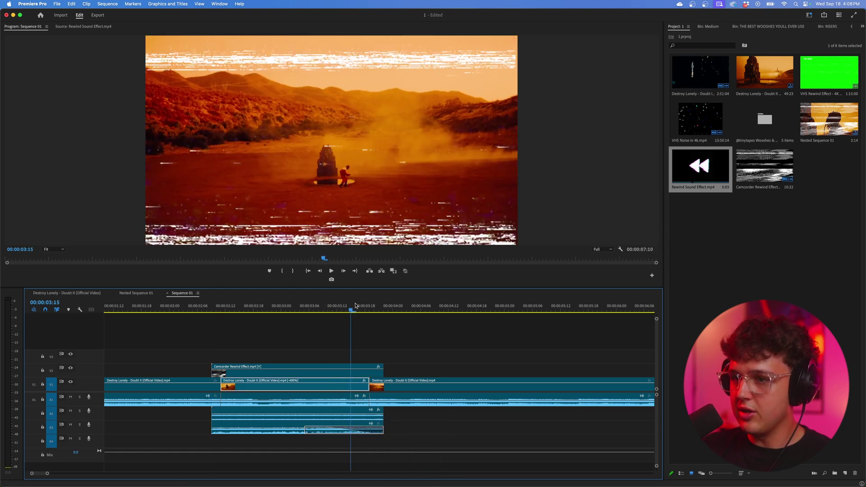
pyautogui.click(186, 307)
pyautogui.press('-')
pyautogui.press('-')
pyautogui.press('space')
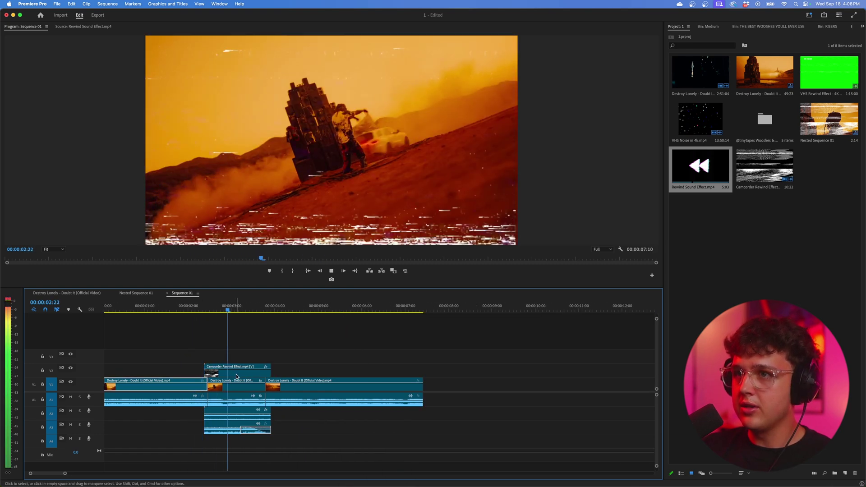
pyautogui.click(199, 307)
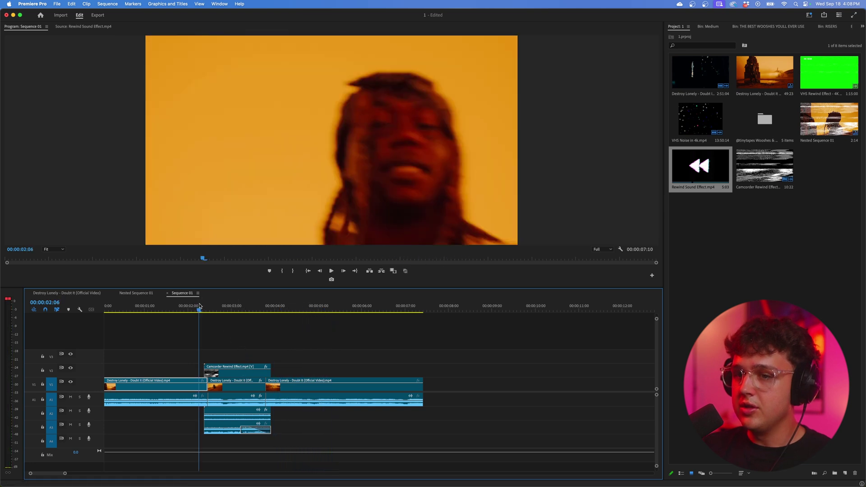
# - Apply the Lowpass audio effect to the reversed audio segment and play back the sound
pyautogui.click(229, 407)
pyautogui.click(862, 27)
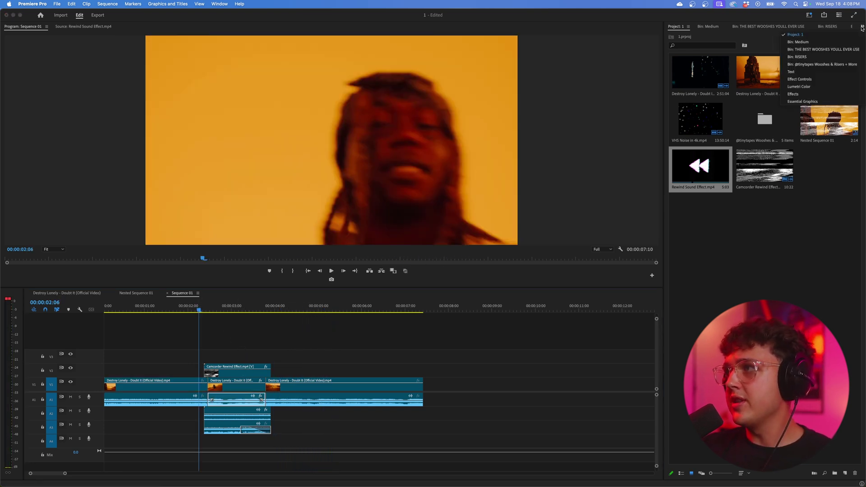
pyautogui.click(798, 94)
pyautogui.click(685, 36)
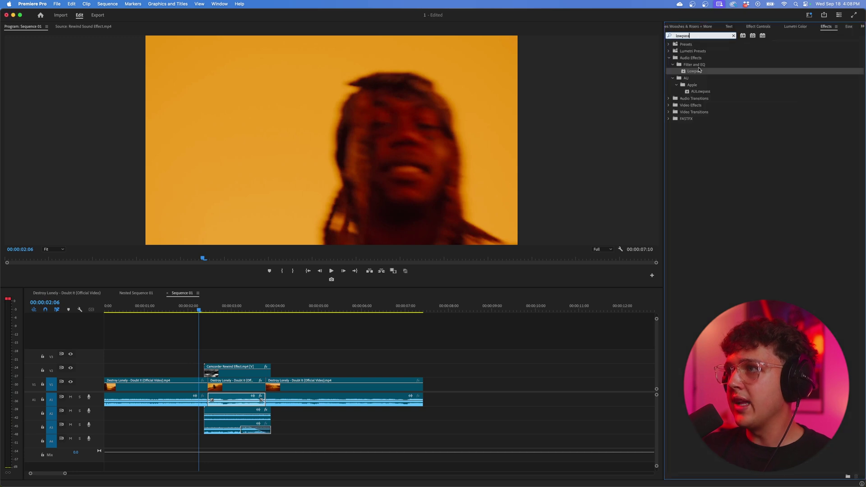
pyautogui.moveTo(697, 71); pyautogui.dragTo(397, 290)
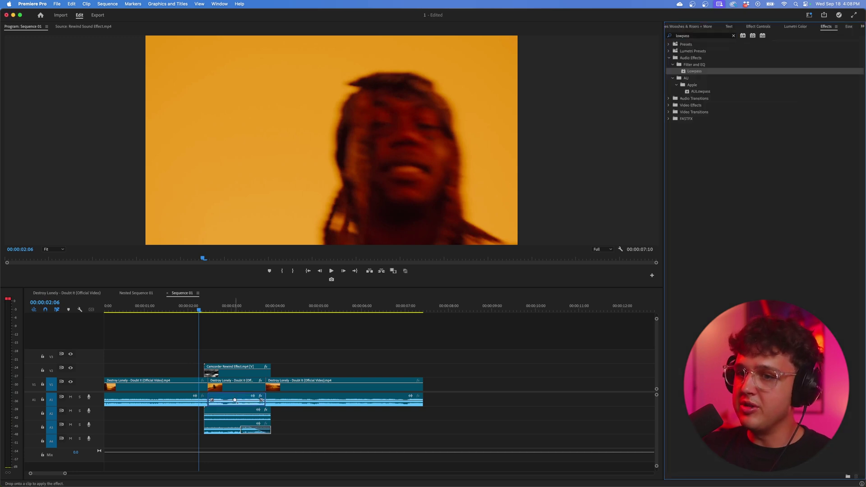
pyautogui.moveTo(235, 400); pyautogui.dragTo(236, 401)
pyautogui.press('space')
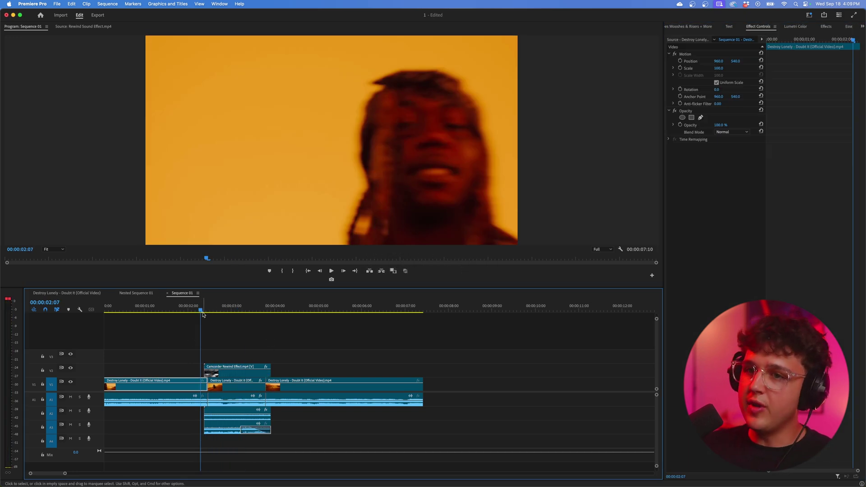
# - Try the Night Vision with Flicker & Color Noise preset on the reversed footage, preview it, and undo it
pyautogui.moveTo(203, 314); pyautogui.dragTo(246, 310)
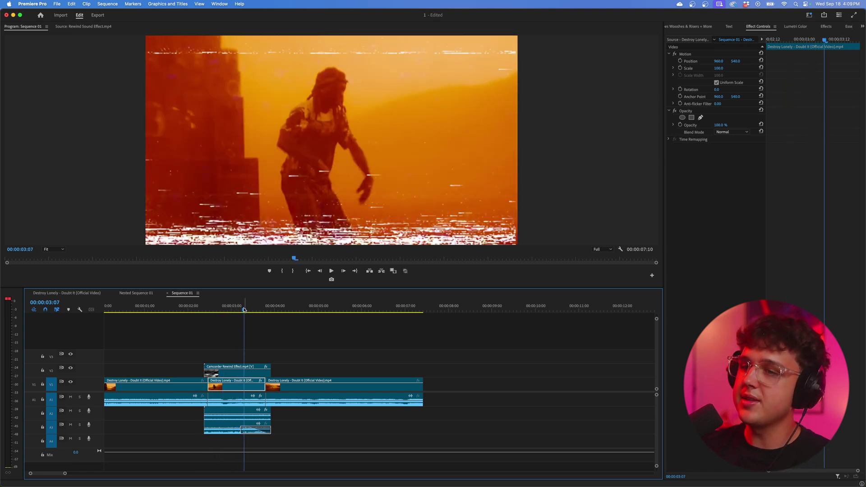
pyautogui.hotkey('shift', '7')
pyautogui.click(670, 44)
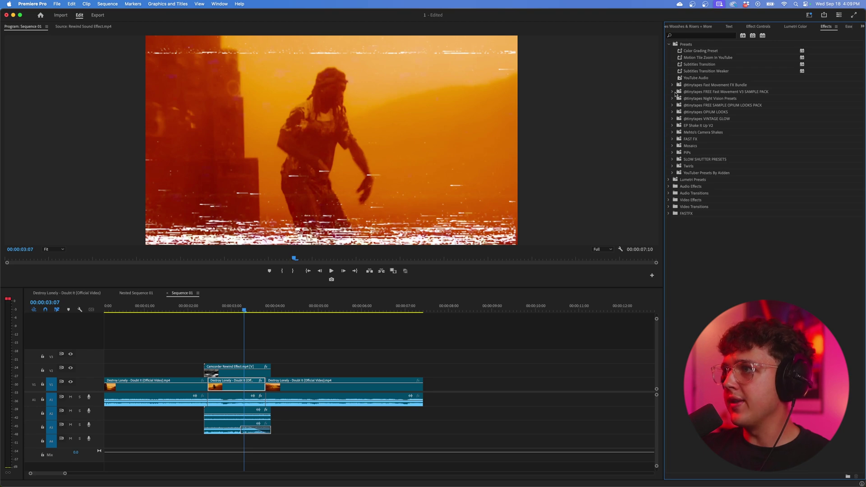
pyautogui.click(672, 112)
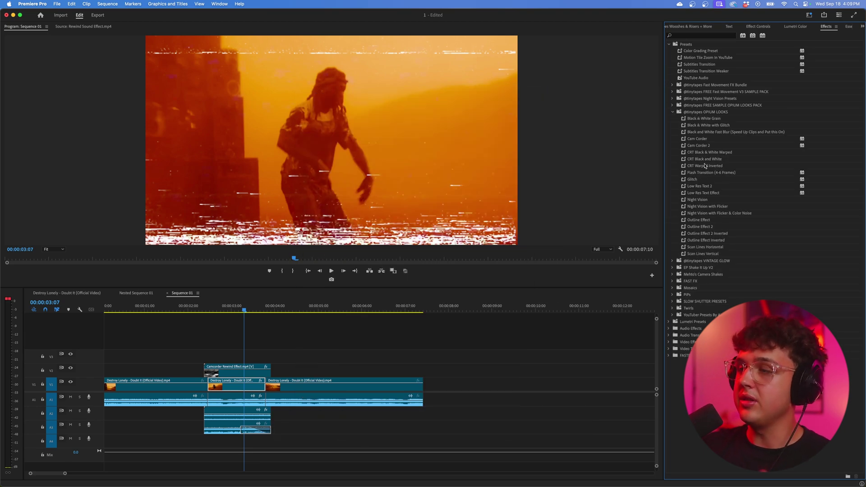
pyautogui.click(712, 215)
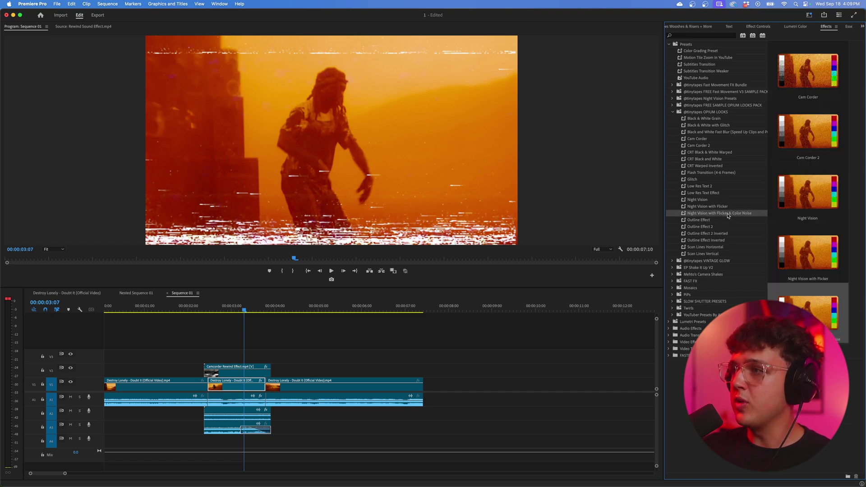
pyautogui.moveTo(246, 386); pyautogui.dragTo(246, 387)
pyautogui.moveTo(242, 309); pyautogui.dragTo(204, 311)
pyautogui.press('space')
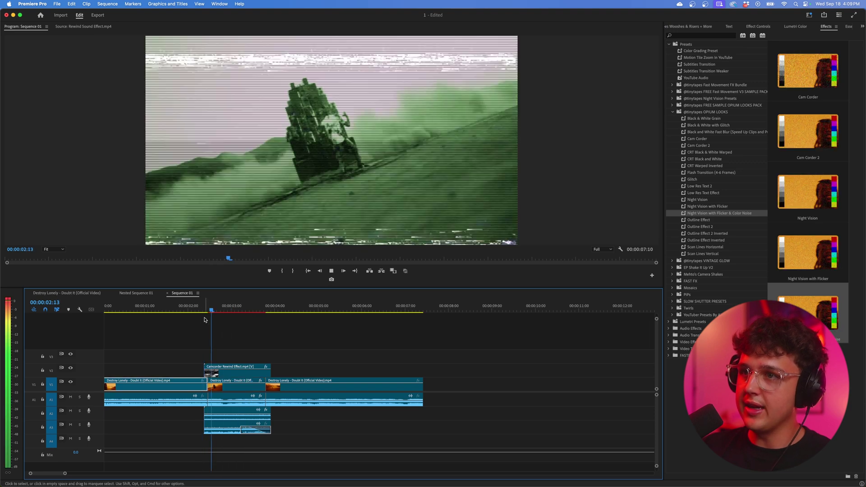
pyautogui.press('space')
pyautogui.click(230, 310)
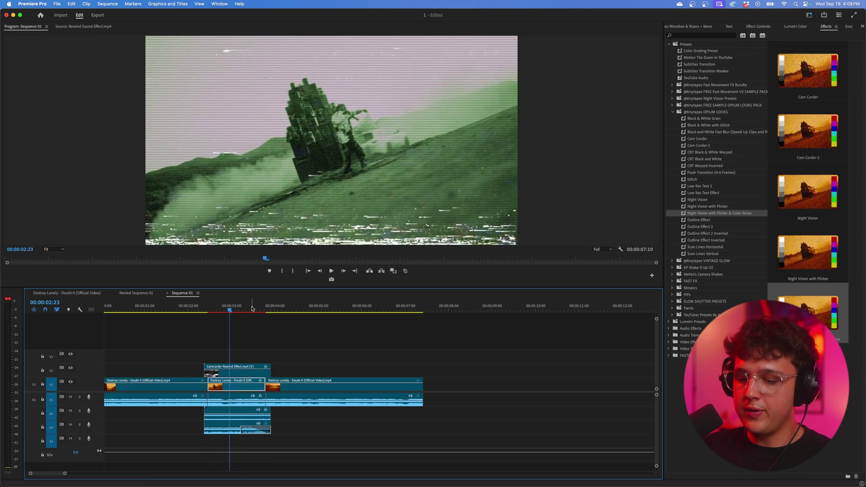
pyautogui.press('super+z')
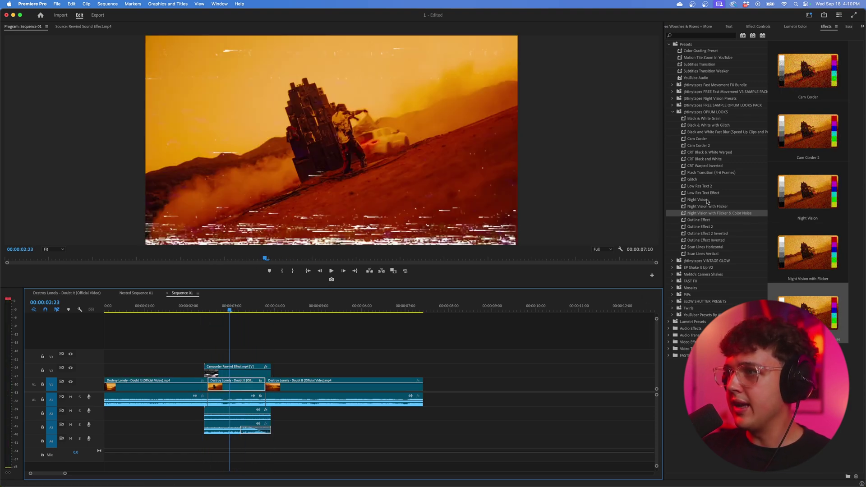
# - Try the Glitch and Cam Corder presets from the OPIUM LOOKS pack on the reversed footage and preview them
pyautogui.moveTo(693, 180); pyautogui.dragTo(238, 389)
pyautogui.moveTo(237, 310); pyautogui.dragTo(244, 311)
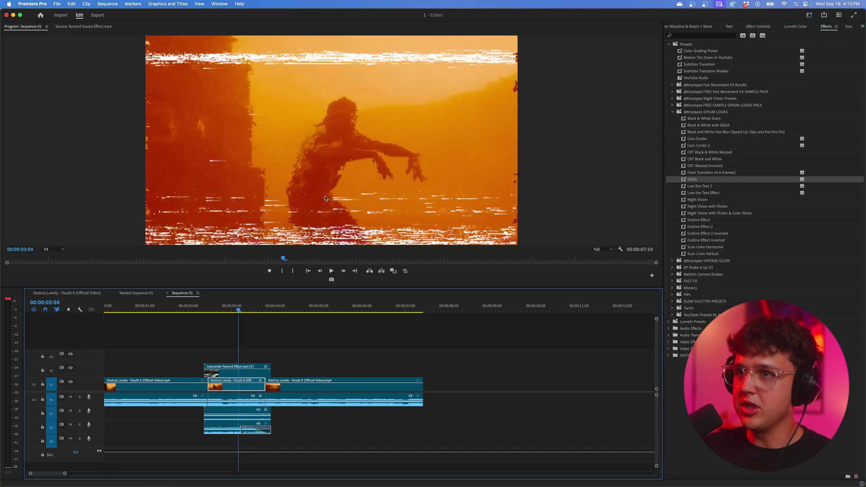
pyautogui.moveTo(697, 139); pyautogui.dragTo(435, 281)
pyautogui.moveTo(235, 389); pyautogui.dragTo(236, 389)
pyautogui.moveTo(238, 310); pyautogui.dragTo(203, 311)
# - Apply the Night Vision with Flicker & Color Noise preset to the reversed footage and check the look further along
pyautogui.press('=')
pyautogui.click(316, 307)
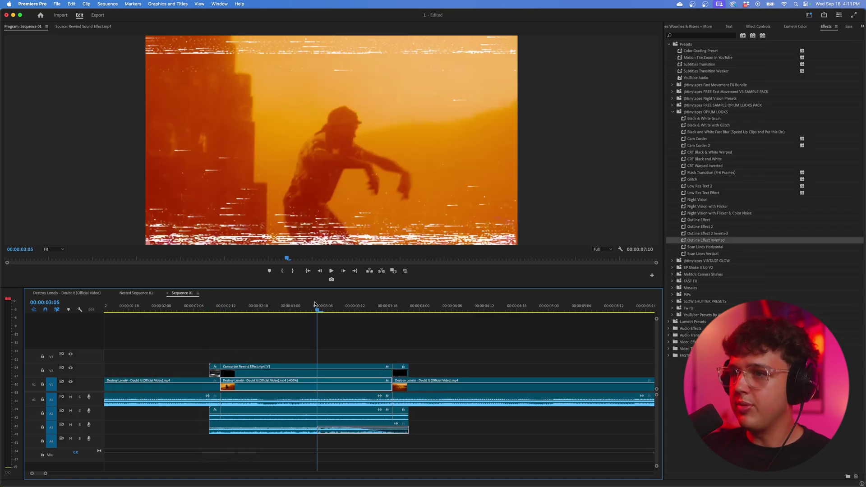
pyautogui.moveTo(722, 214); pyautogui.dragTo(670, 234)
pyautogui.moveTo(339, 383); pyautogui.dragTo(345, 385)
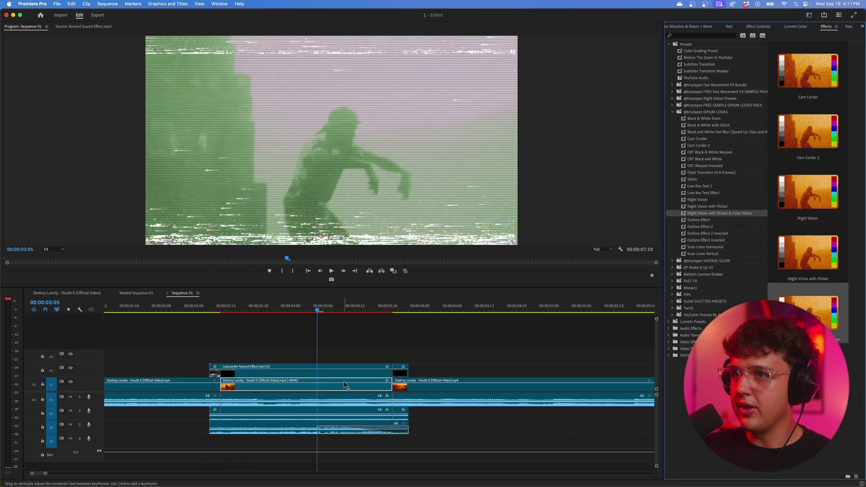
pyautogui.click(328, 310)
pyautogui.scroll(-2, 317, 310)
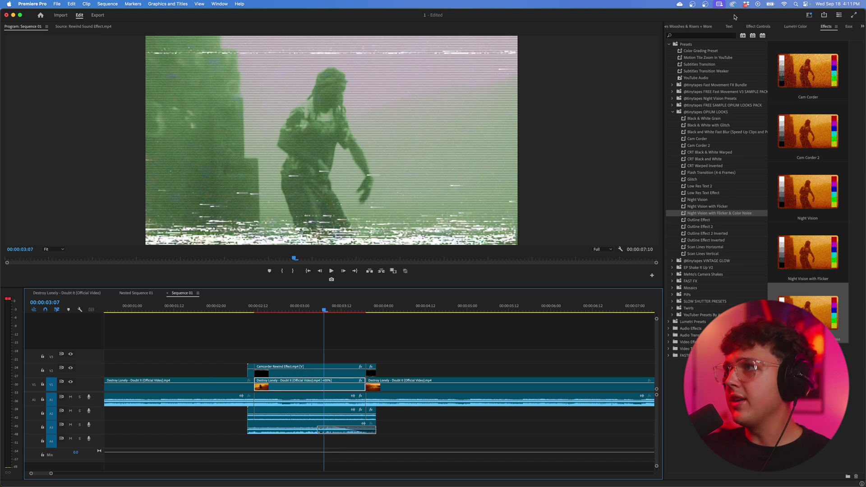
# - Open RISER 1.wav from the RISERS bin and listen to it
pyautogui.click(703, 26)
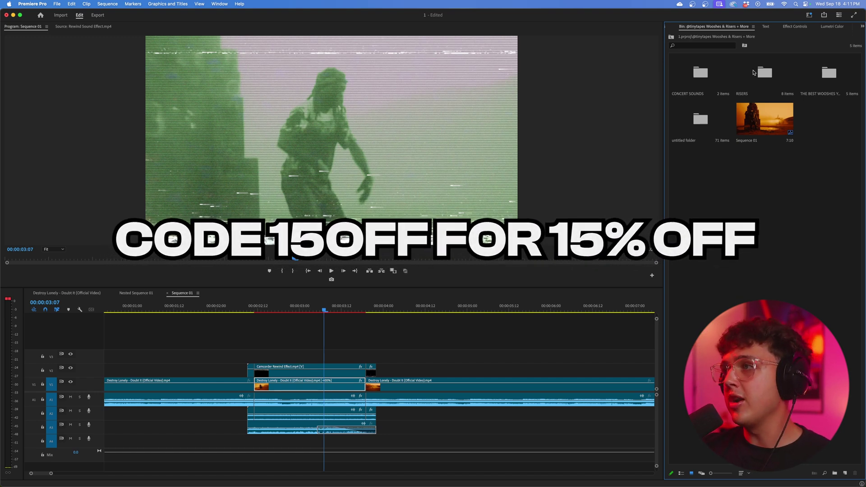
pyautogui.doubleClick(759, 77)
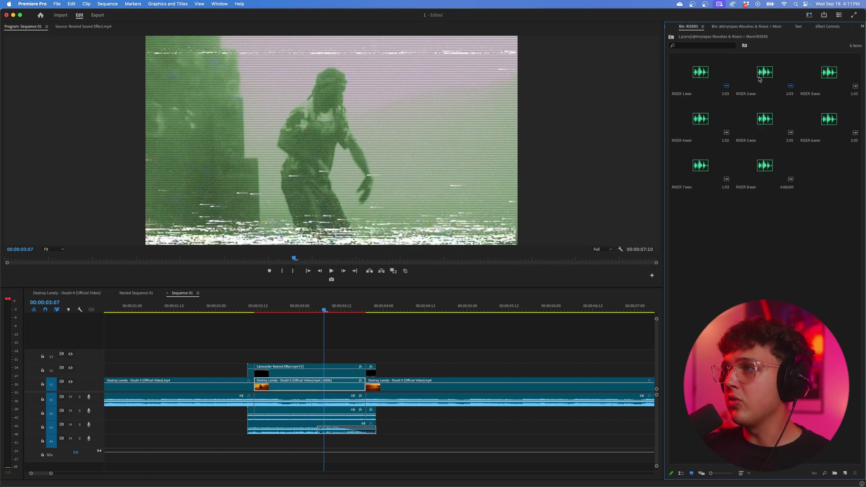
pyautogui.doubleClick(706, 75)
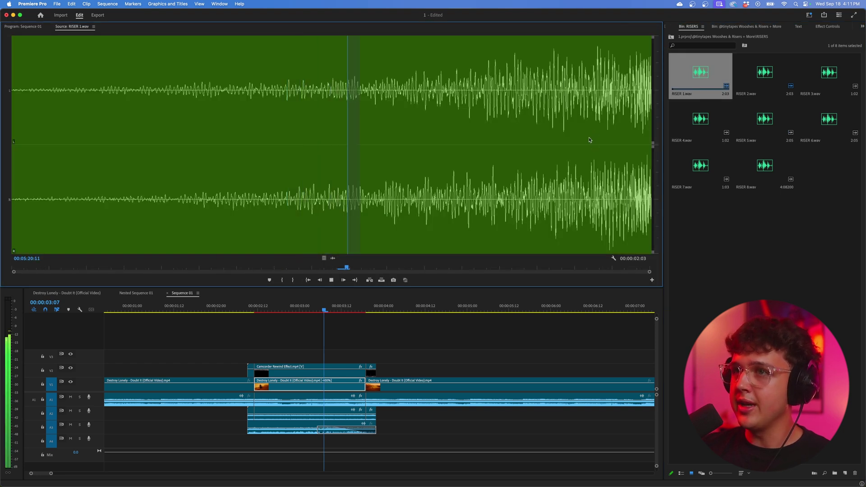
# - Place the RISER 1.wav sound on audio track A4 so it ends with the rewind overlay, and preview it with the footage
pyautogui.moveTo(334, 259); pyautogui.dragTo(227, 445)
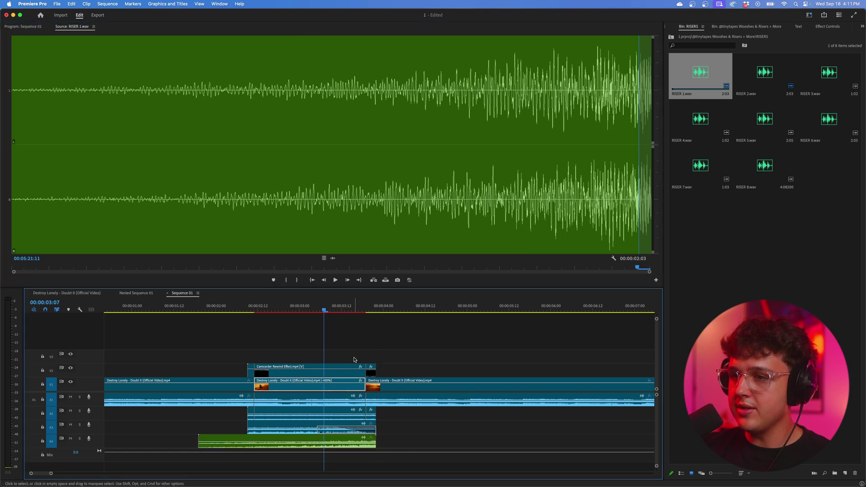
pyautogui.moveTo(357, 311); pyautogui.dragTo(314, 300)
pyautogui.press('space')
pyautogui.press('space')
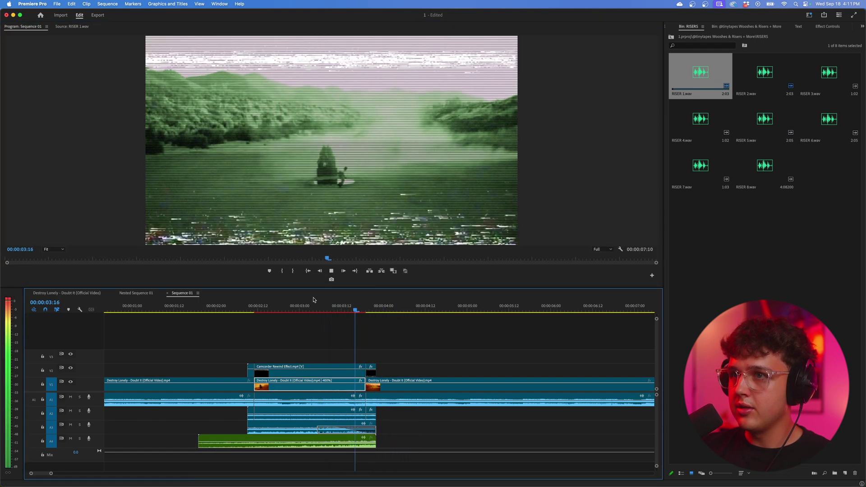
pyautogui.press('space')
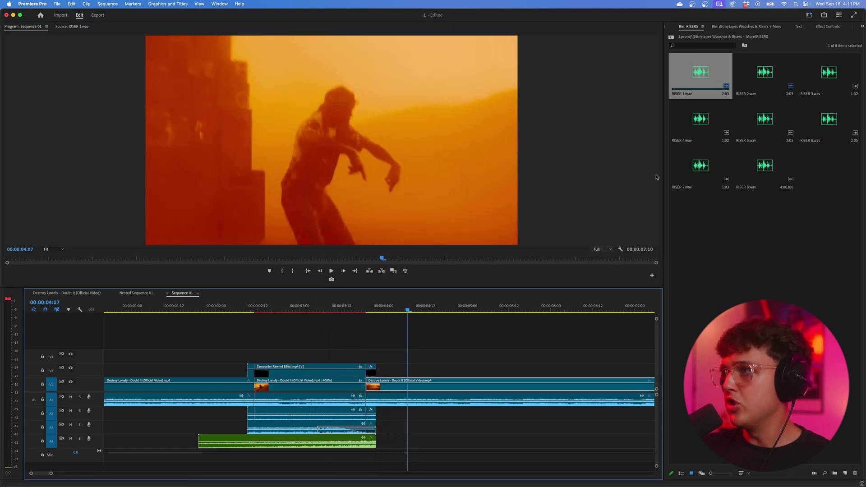
# - Open the Medium bin inside THE BEST WOOSHES YOULL EVER USE and listen to WOOSH 28.wav, WOOSH 30.wav and WOOSH 4.wav
pyautogui.click(745, 26)
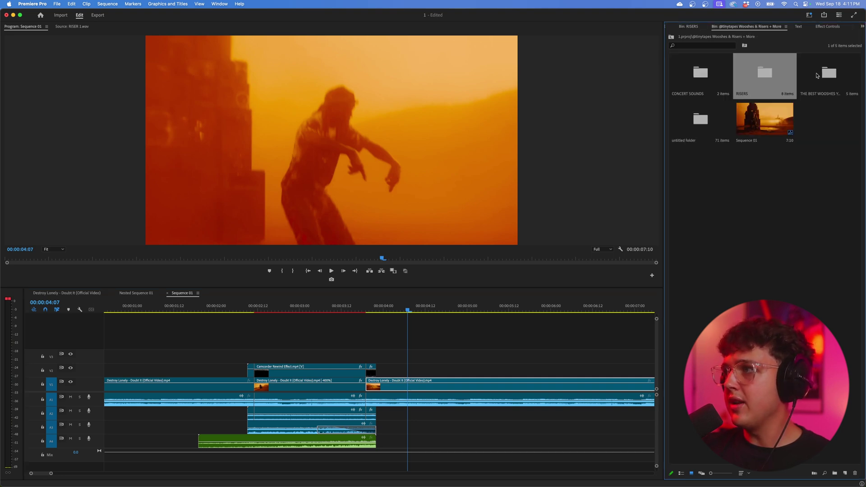
pyautogui.doubleClick(817, 75)
pyautogui.doubleClick(829, 74)
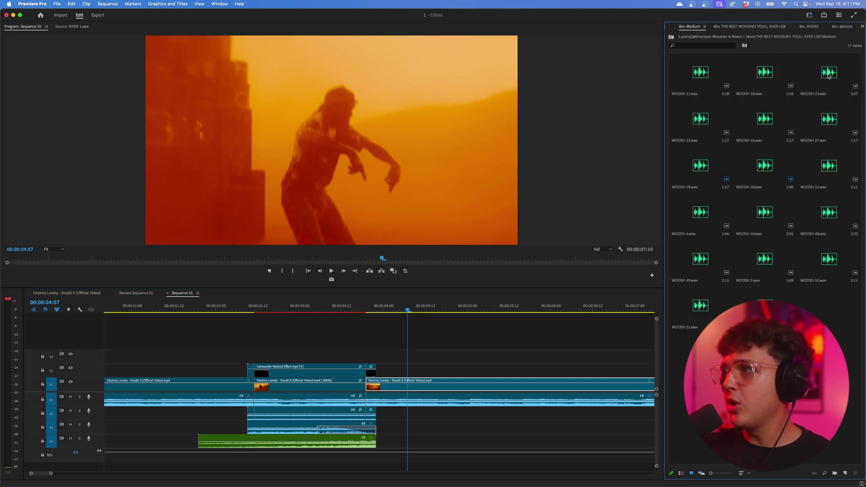
pyautogui.doubleClick(698, 168)
pyautogui.press('space')
pyautogui.doubleClick(764, 169)
pyautogui.press('space')
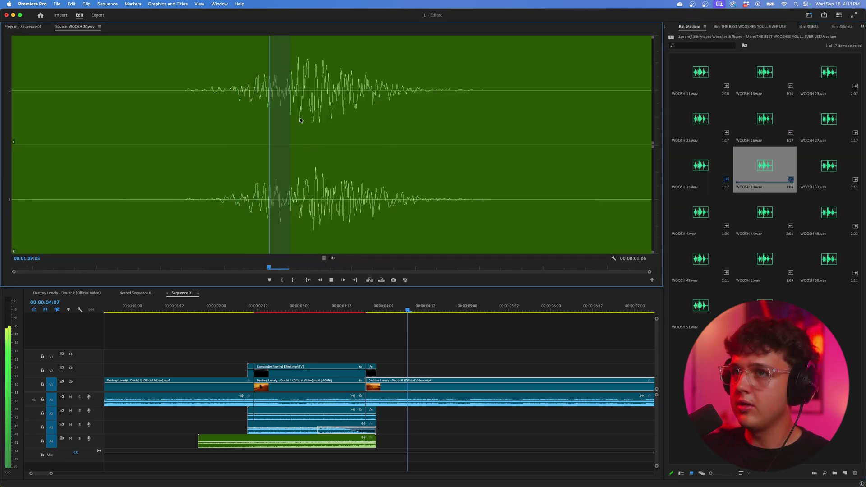
pyautogui.doubleClick(702, 216)
pyautogui.press('space')
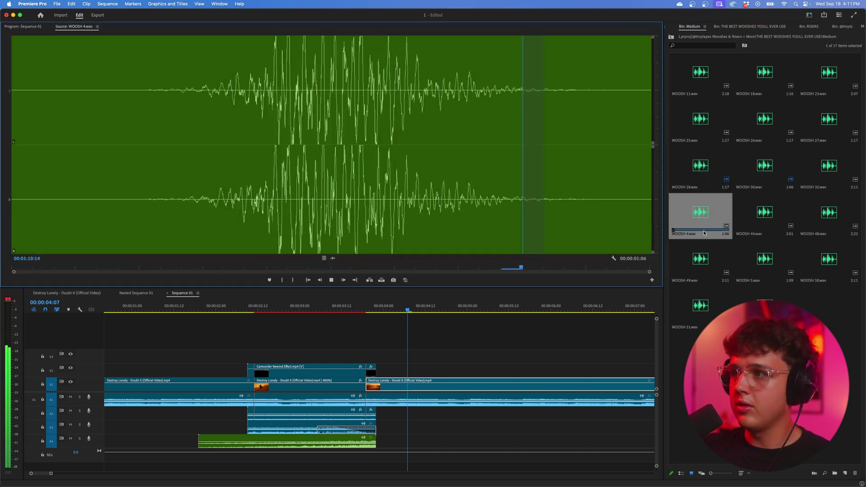
# - Place WOOSH 4.wav on audio track A5 across the end of the reversed footage and preview it
pyautogui.moveTo(705, 233); pyautogui.dragTo(387, 446)
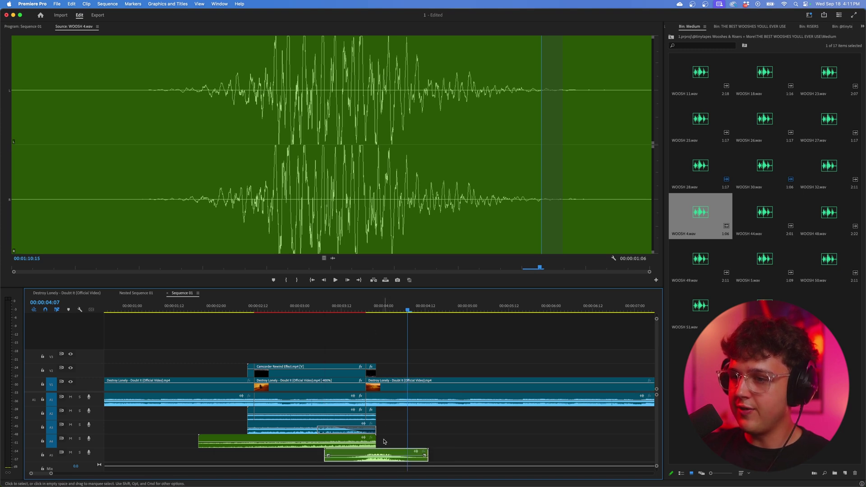
pyautogui.click(324, 306)
pyautogui.press('space')
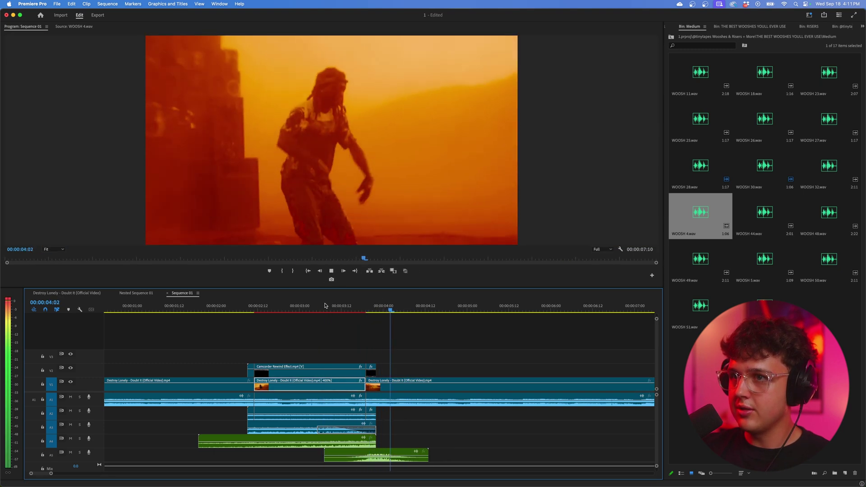
pyautogui.press('space')
# - Lower the audio gain of the WOOSH 4.wav clip across the end of the reversed footage
pyautogui.click(386, 454)
pyautogui.rightClick(385, 453)
pyautogui.click(410, 388)
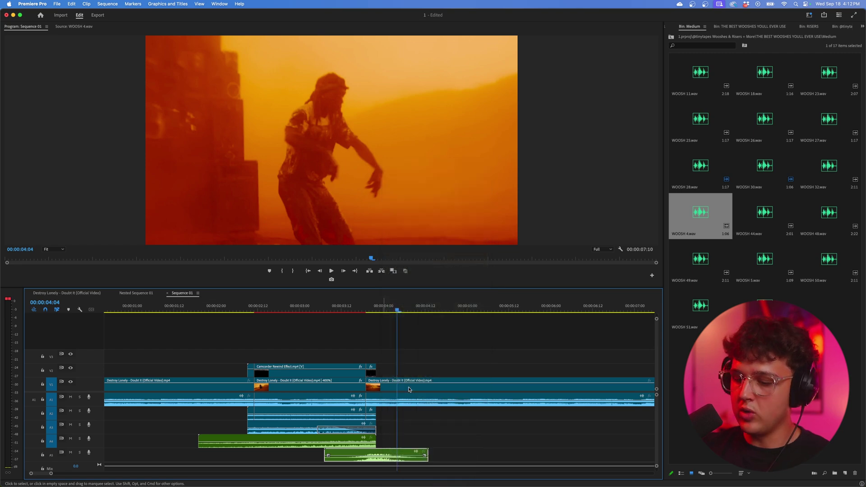
pyautogui.press('Return')
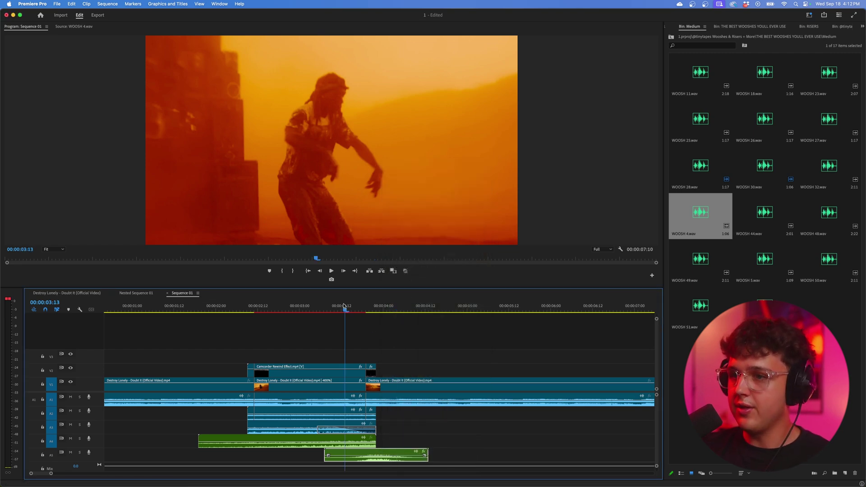
# - Audition WOOSH 5, 49, 50, 26, 11 and 18 from the Medium bin as a whoosh for the start of the rewind
pyautogui.click(221, 306)
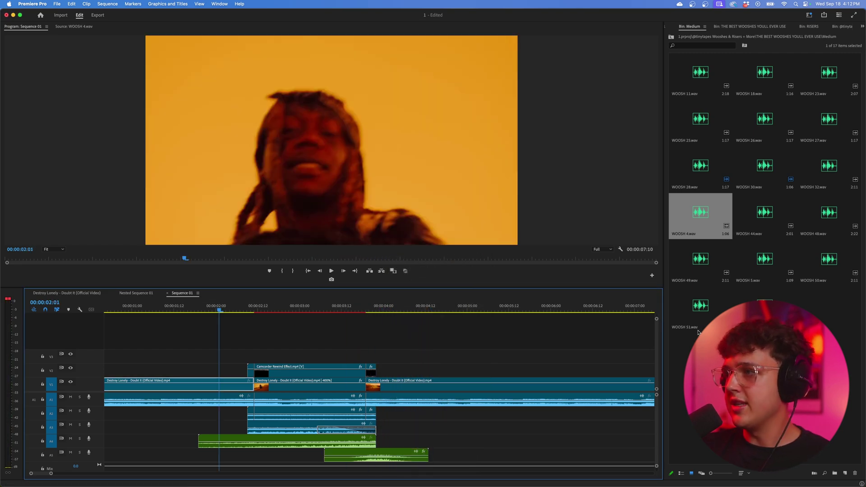
pyautogui.doubleClick(756, 263)
pyautogui.press('space')
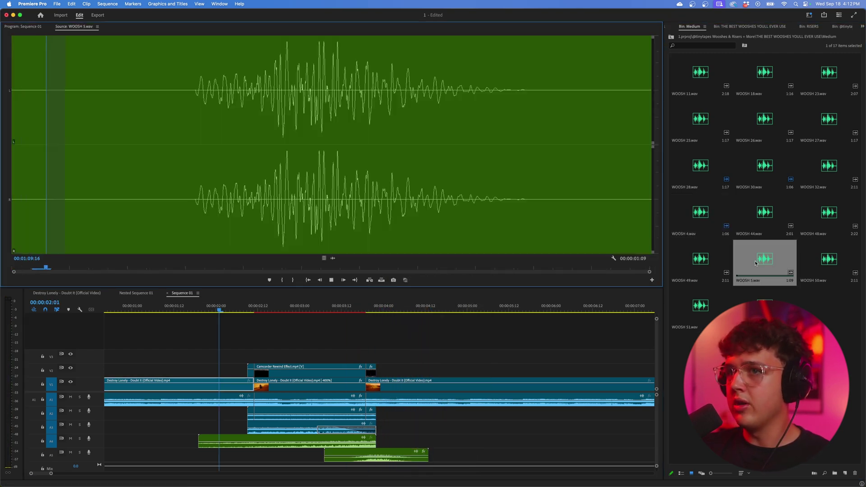
pyautogui.doubleClick(700, 264)
pyautogui.press('space')
pyautogui.doubleClick(823, 258)
pyautogui.press('space')
pyautogui.doubleClick(764, 120)
pyautogui.press('space')
pyautogui.doubleClick(701, 73)
pyautogui.press('space')
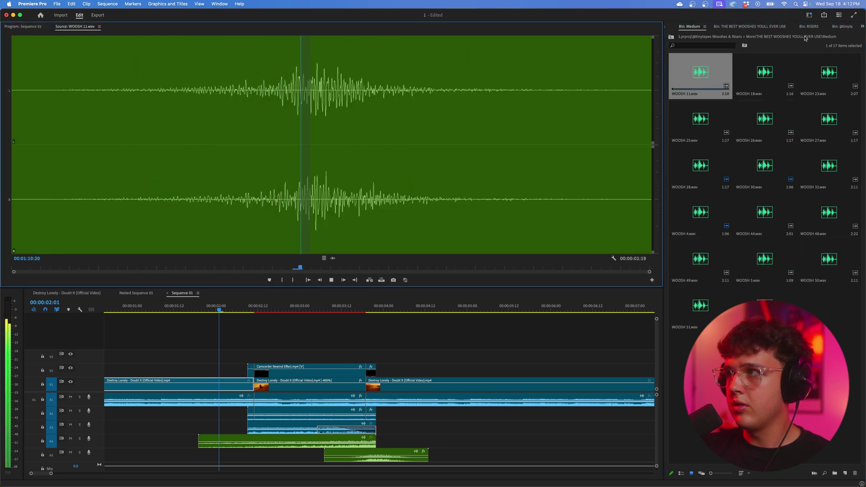
pyautogui.doubleClick(765, 73)
pyautogui.press('space')
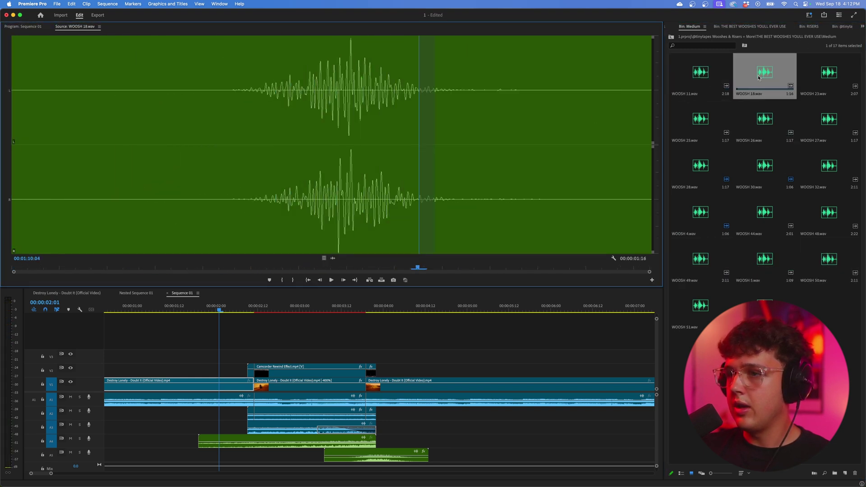
# - Place WOOSH 18.wav on audio track A5 across the start of the reversed footage and preview the rewind
pyautogui.moveTo(759, 78); pyautogui.dragTo(198, 459)
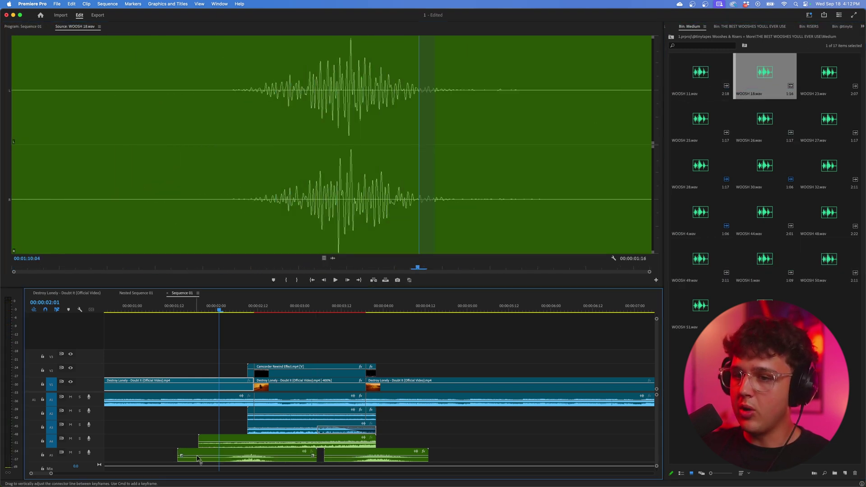
pyautogui.click(218, 312)
pyautogui.press('space')
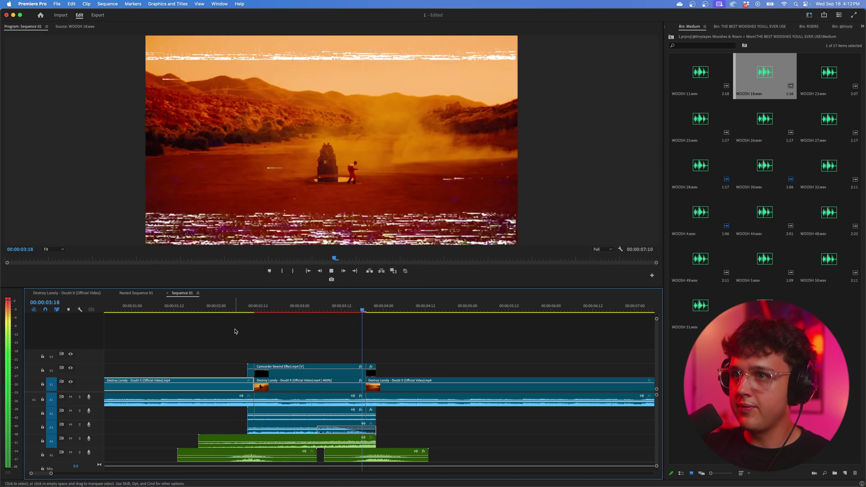
# - Return the playhead to the very start of the sequence to review the whole edit
pyautogui.press('-')
pyautogui.click(131, 311)
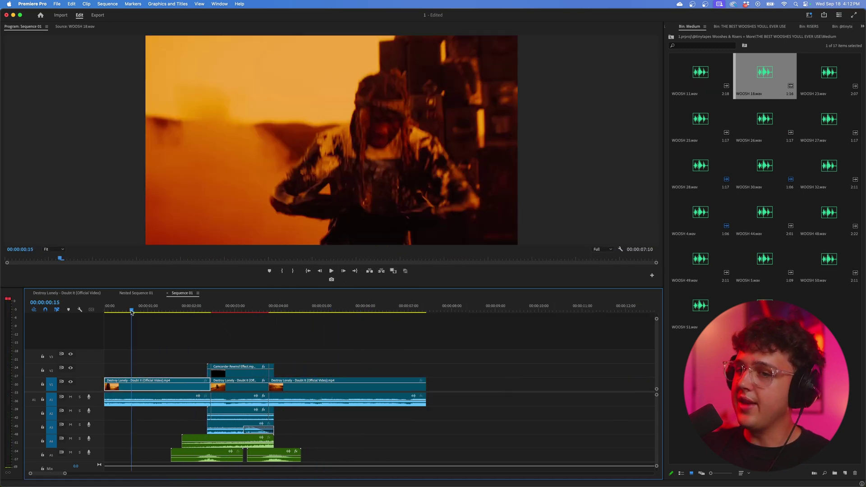
pyautogui.moveTo(131, 312); pyautogui.dragTo(94, 314)
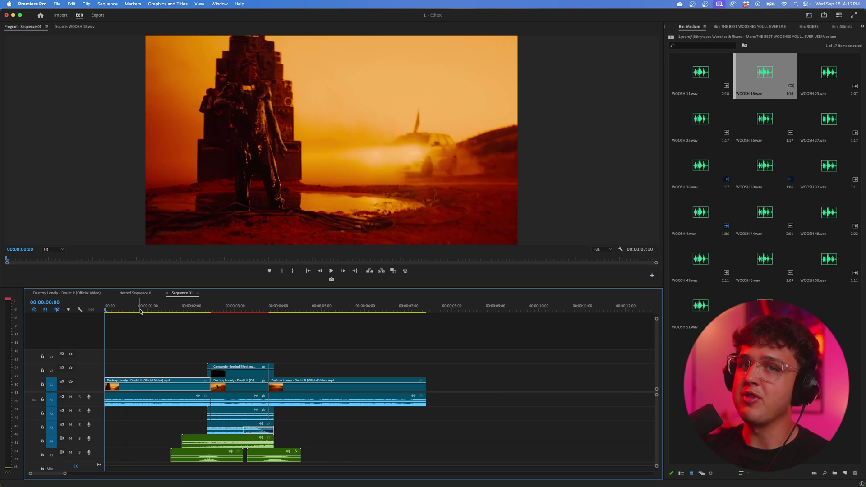